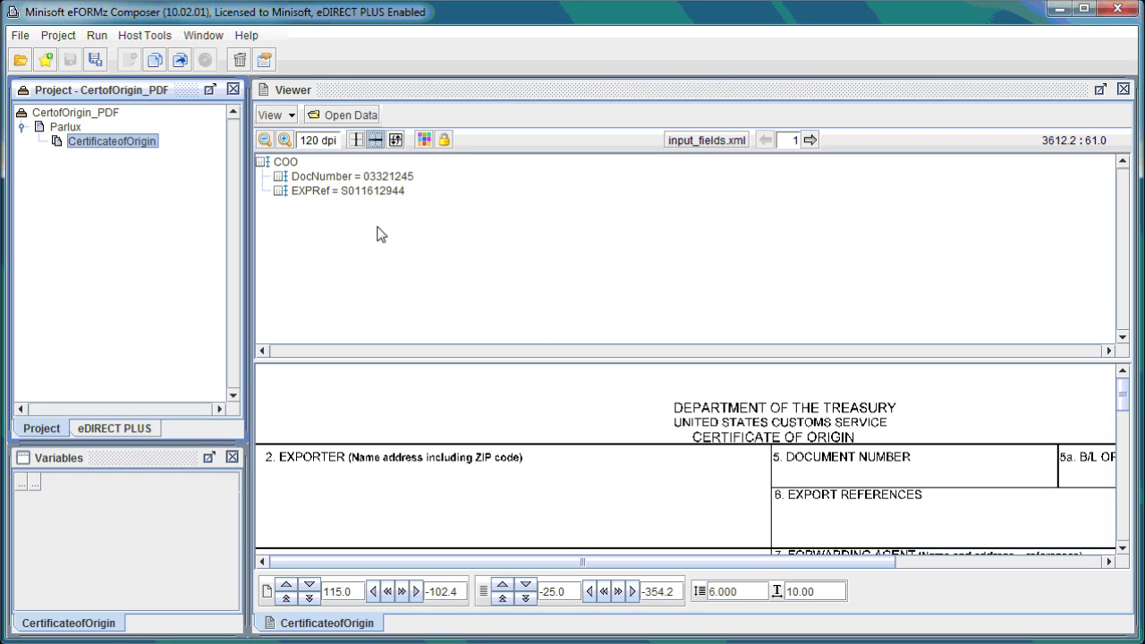
Add the DocNumber and EXPRef data nodes as variables of the CertificateofOrigin form.
right_click(357, 184)
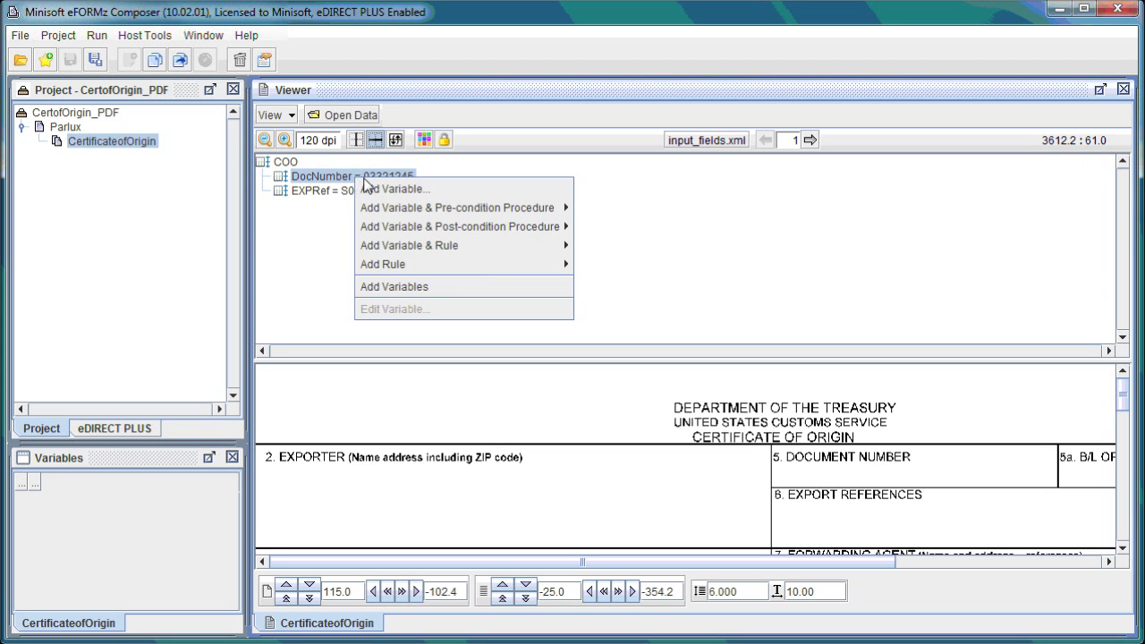
click(376, 191)
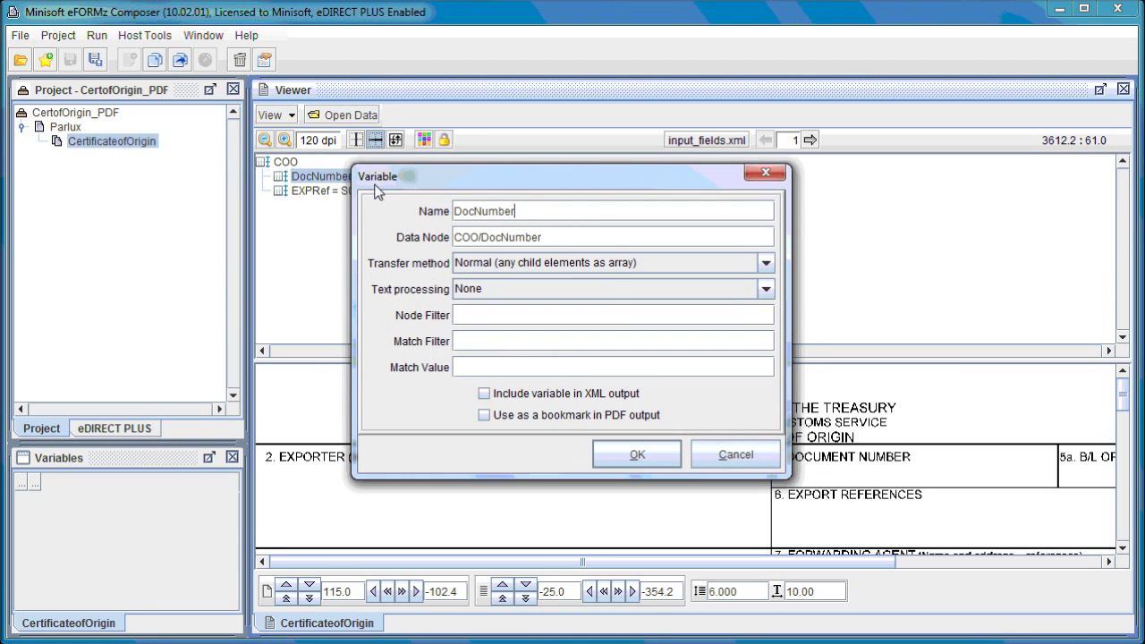
click(616, 452)
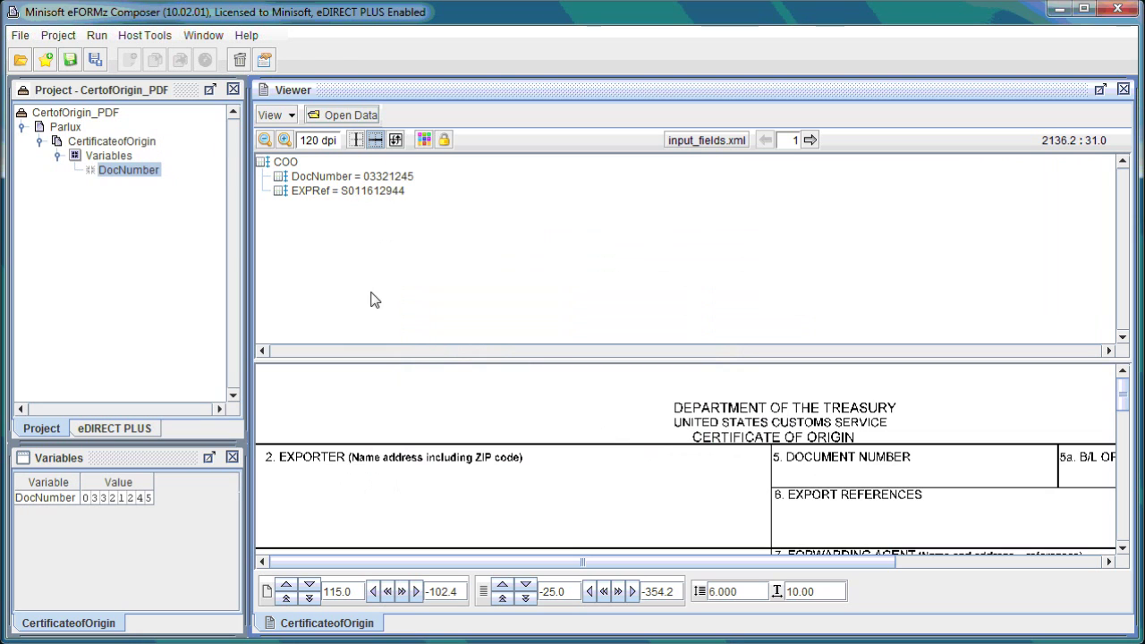
right_click(348, 196)
click(362, 202)
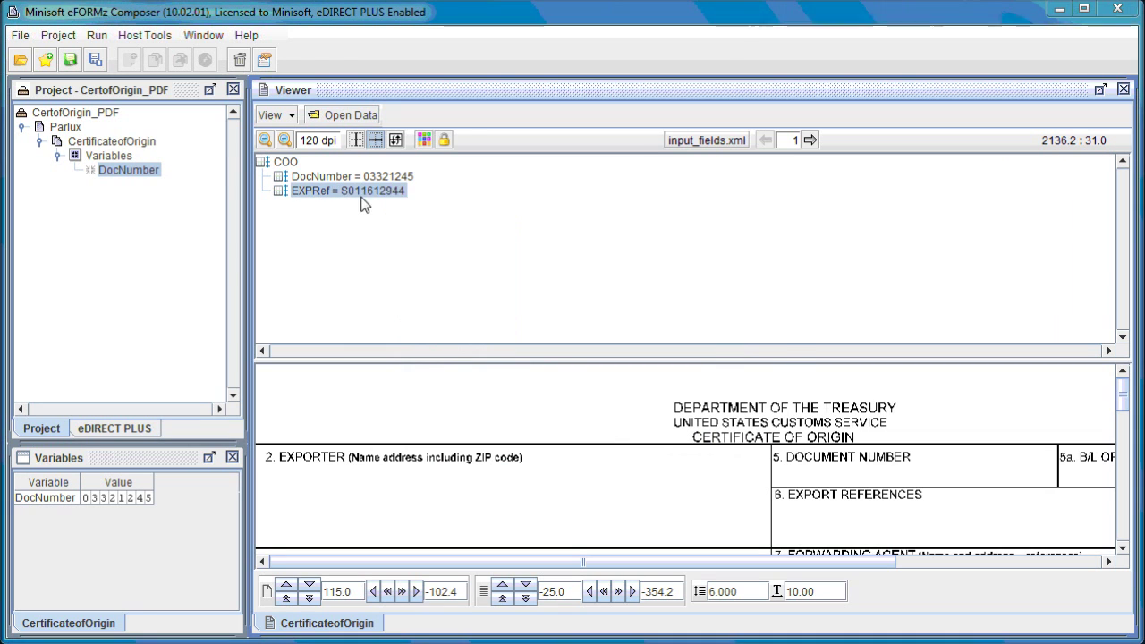
click(641, 461)
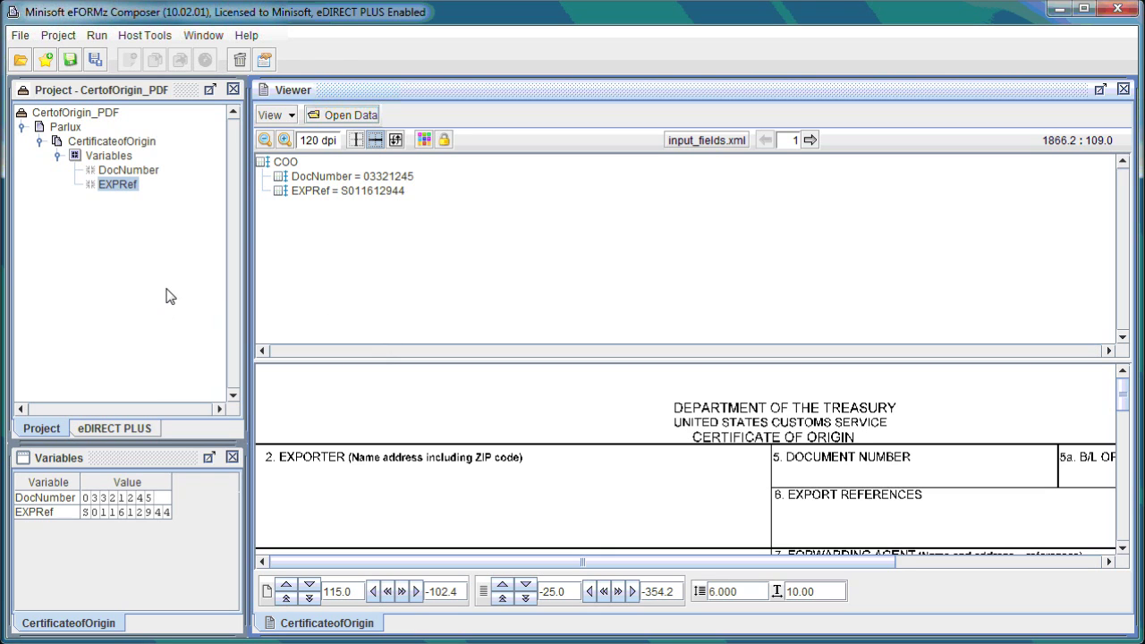
Add a text box input field under Document Number with a yellow background and tip text "Revise Document Number".
right_click(795, 471)
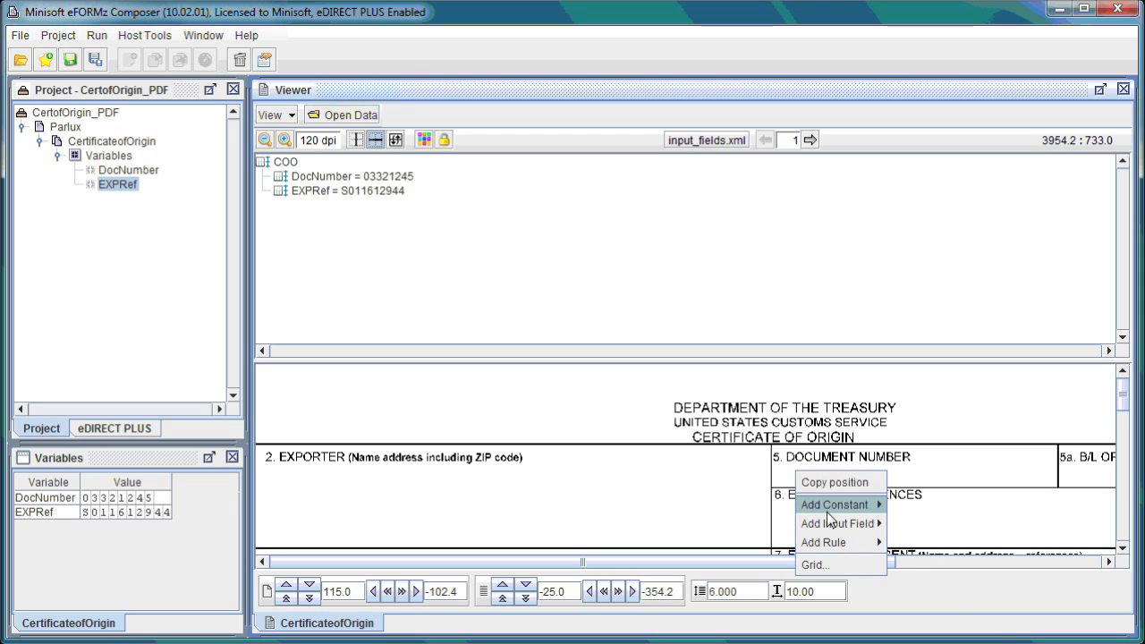
mouse_move(843, 523)
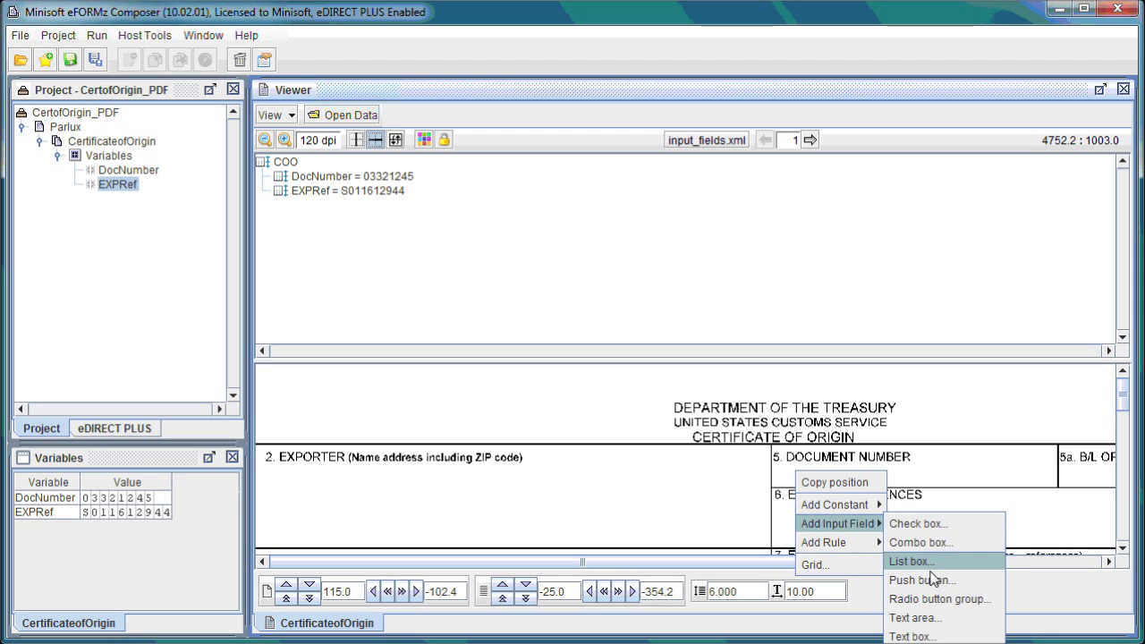
click(910, 636)
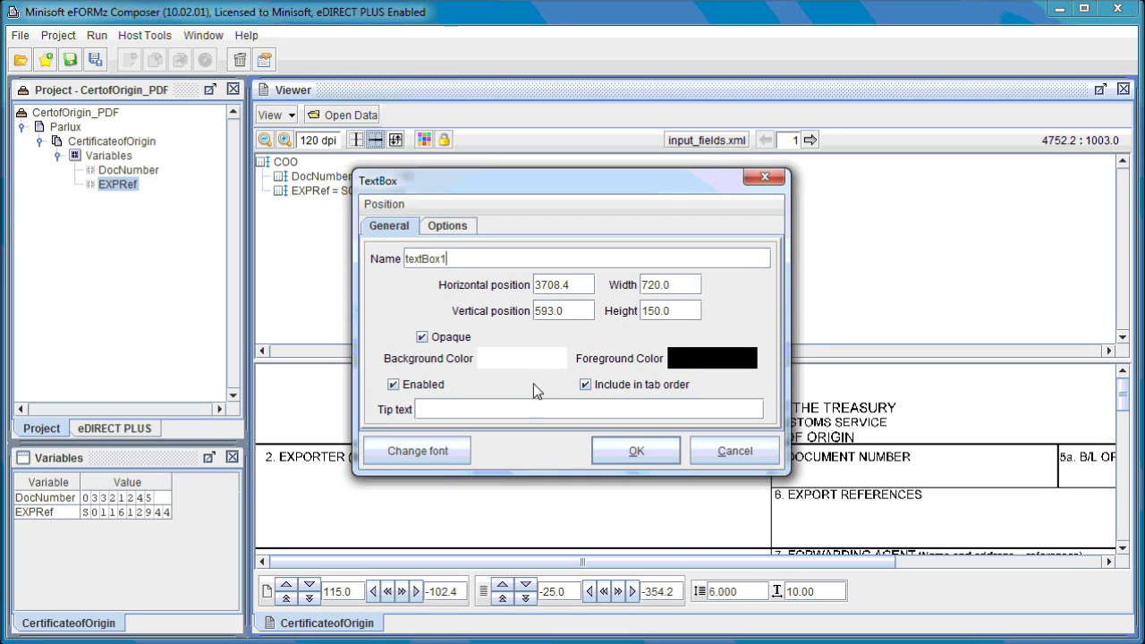
click(516, 362)
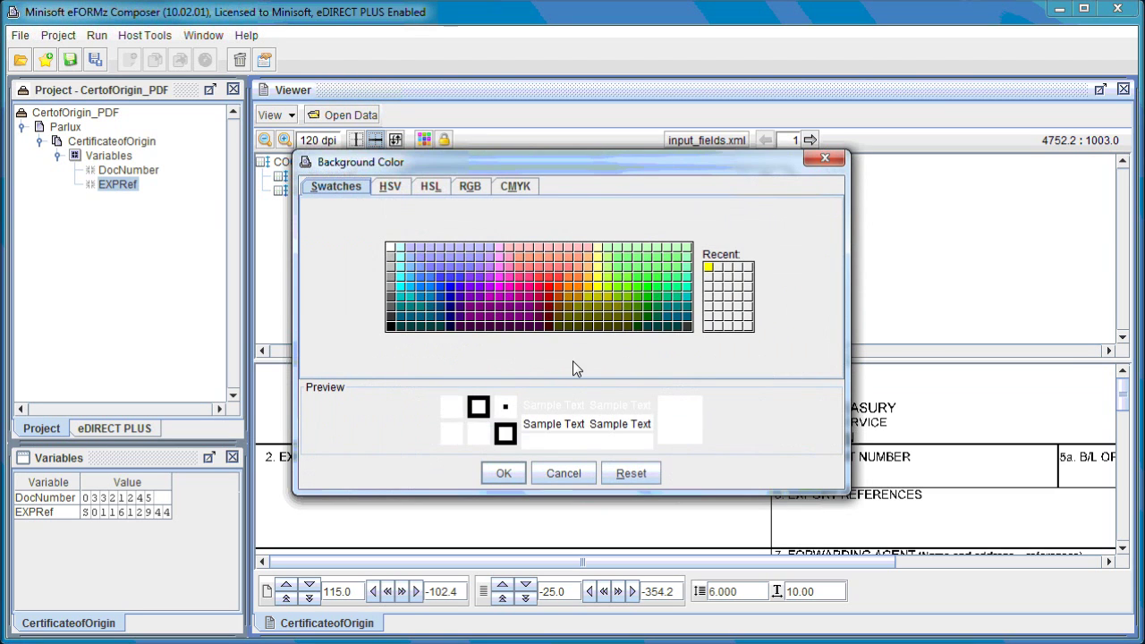
click(598, 287)
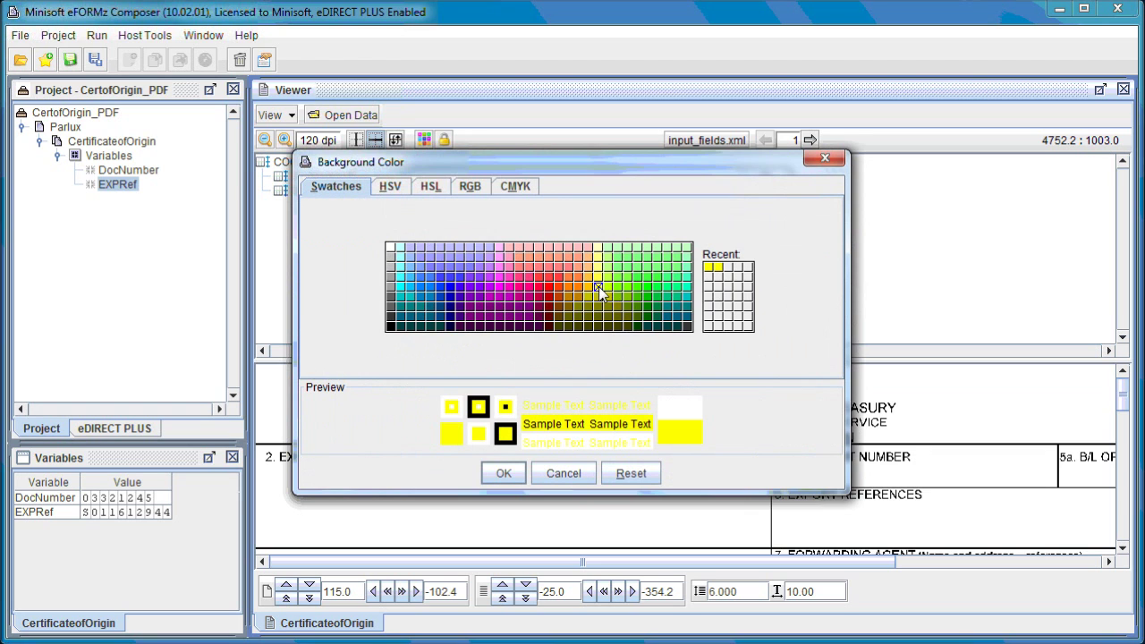
click(511, 469)
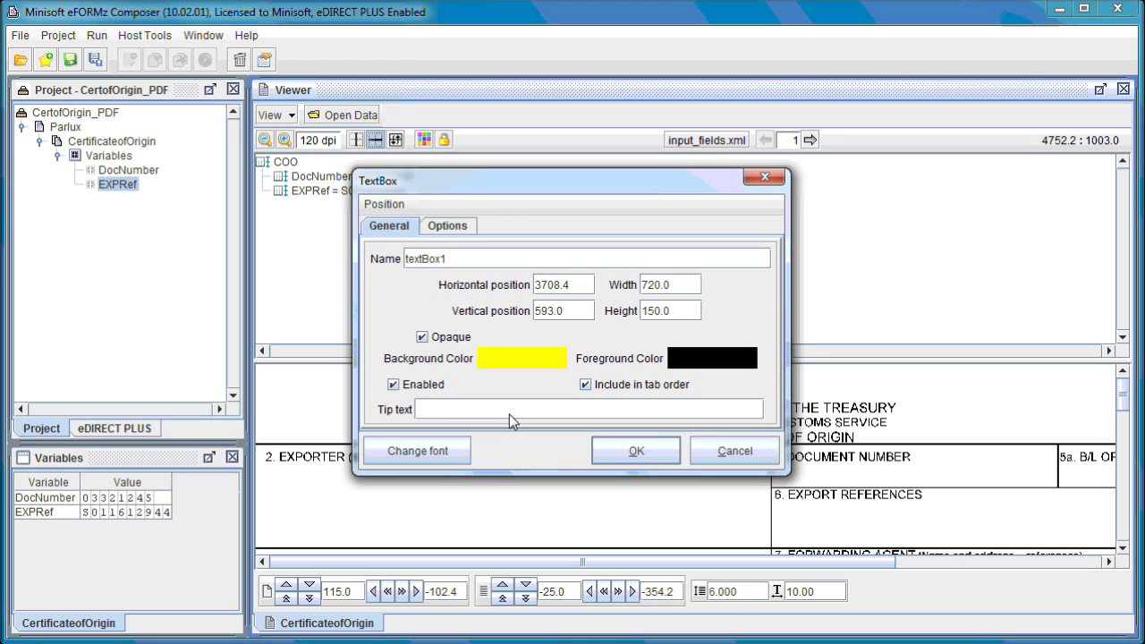
text(Revise Document Number)
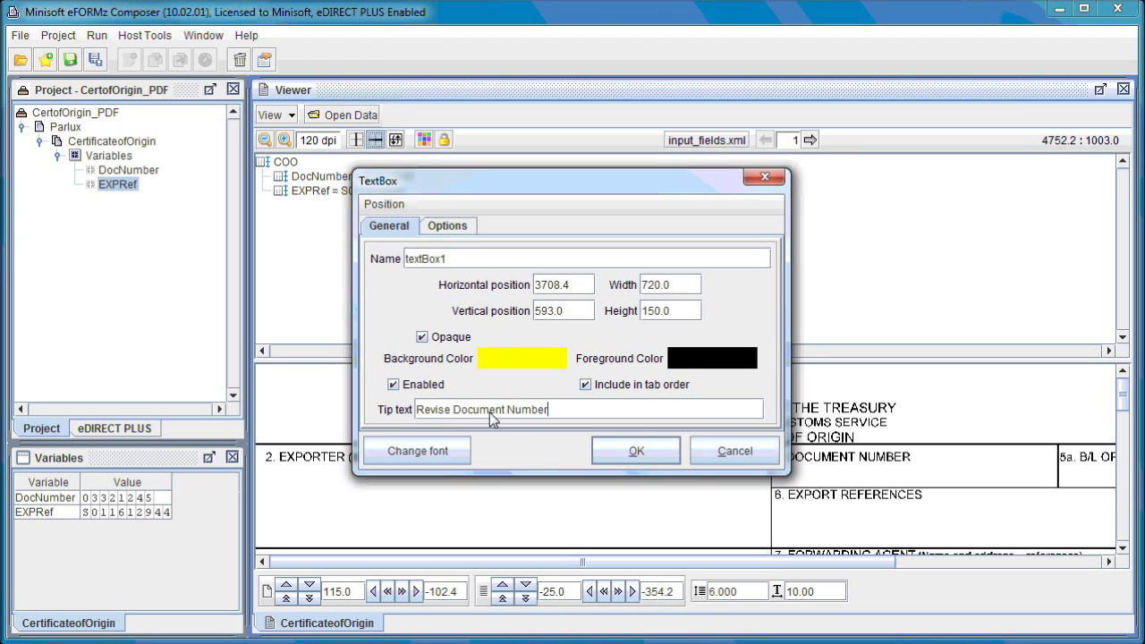
Link the new text box's value to the DocNumber variable and position the box inside the Document Number cell.
click(460, 227)
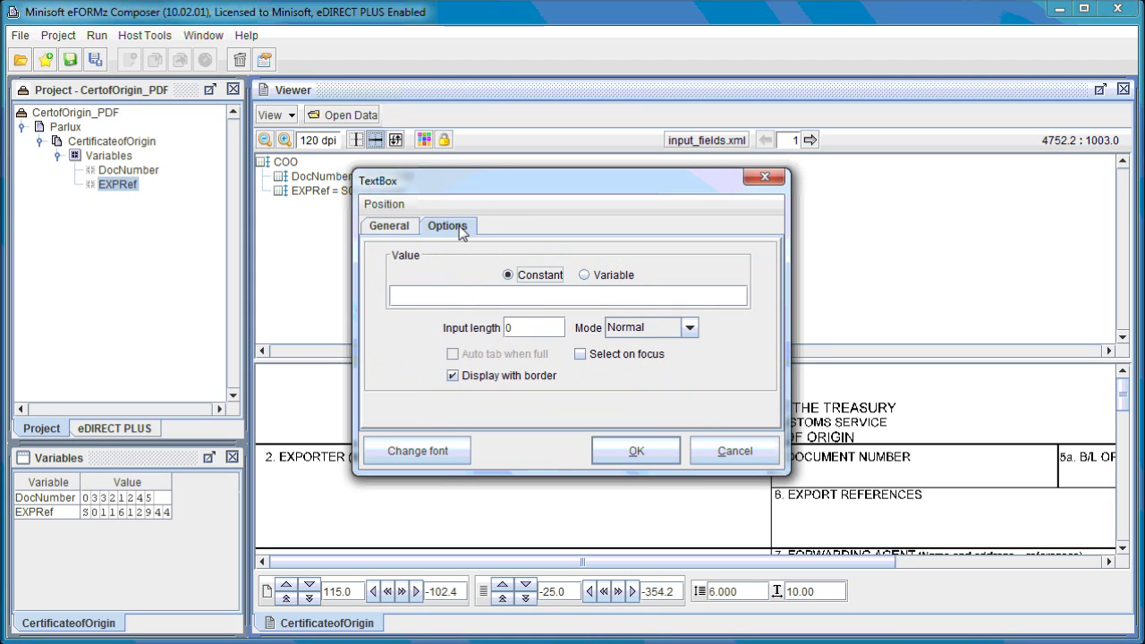
click(601, 277)
click(590, 300)
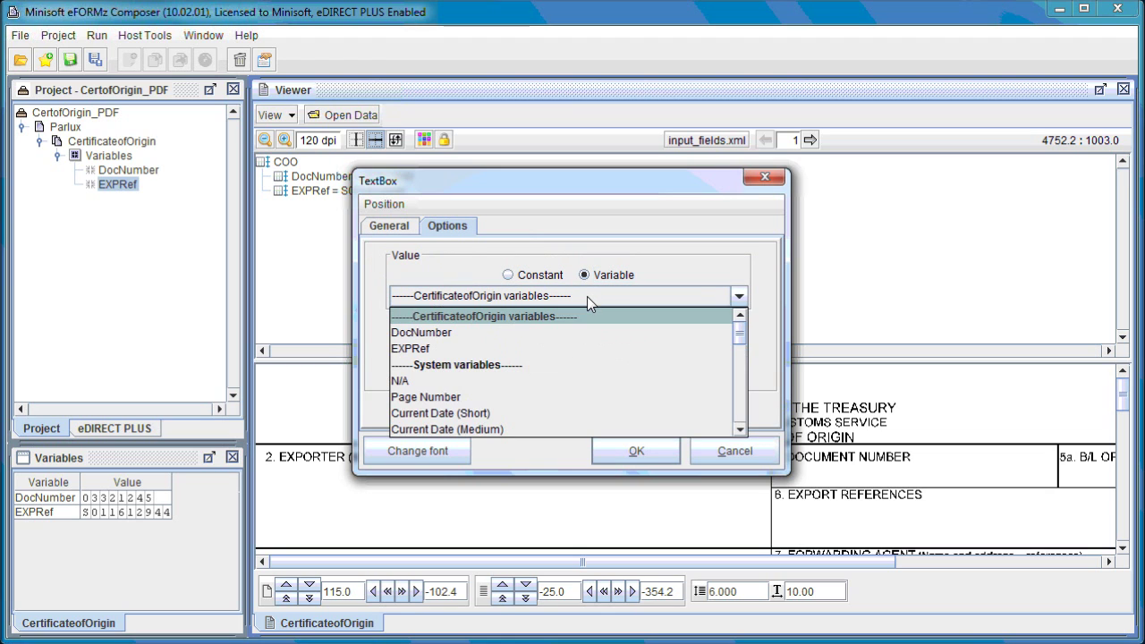
click(468, 331)
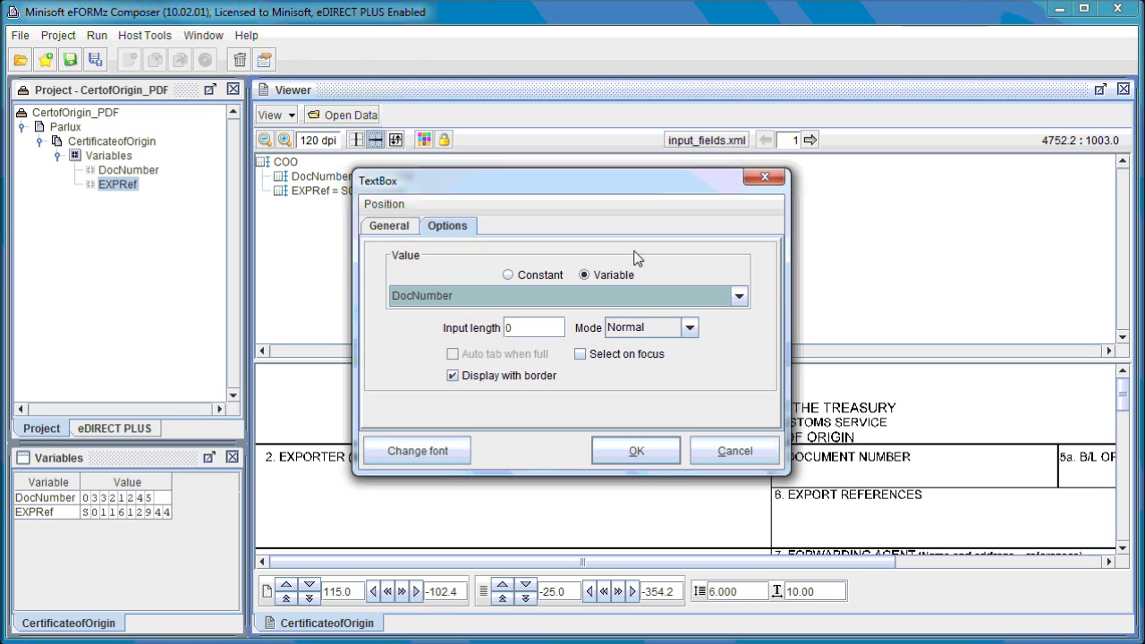
click(629, 454)
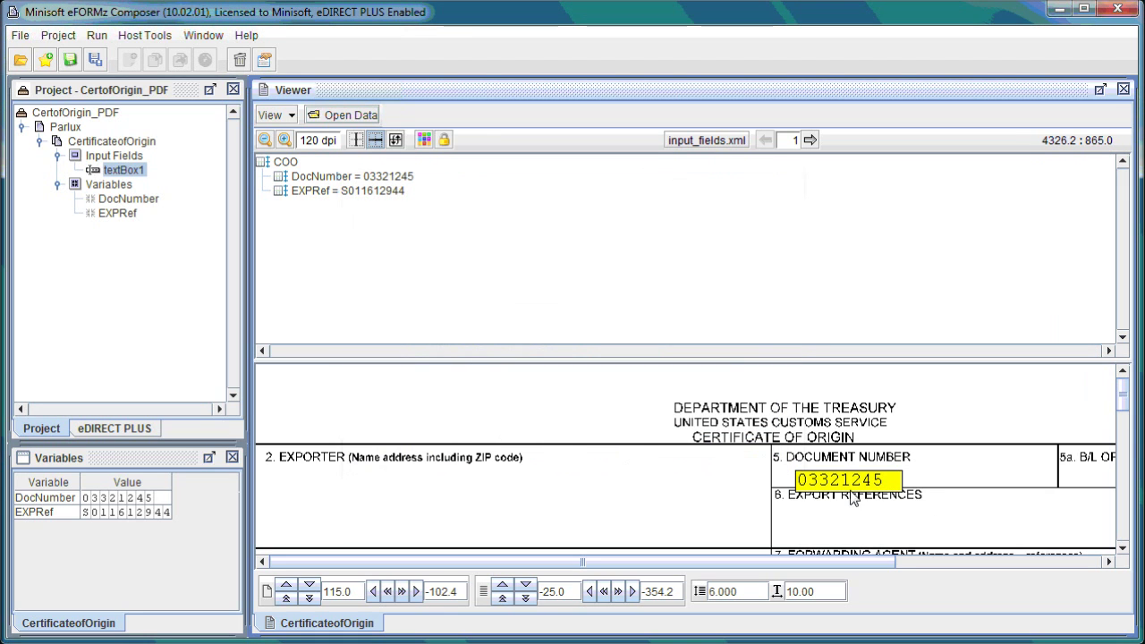
drag(863, 488, 857, 480)
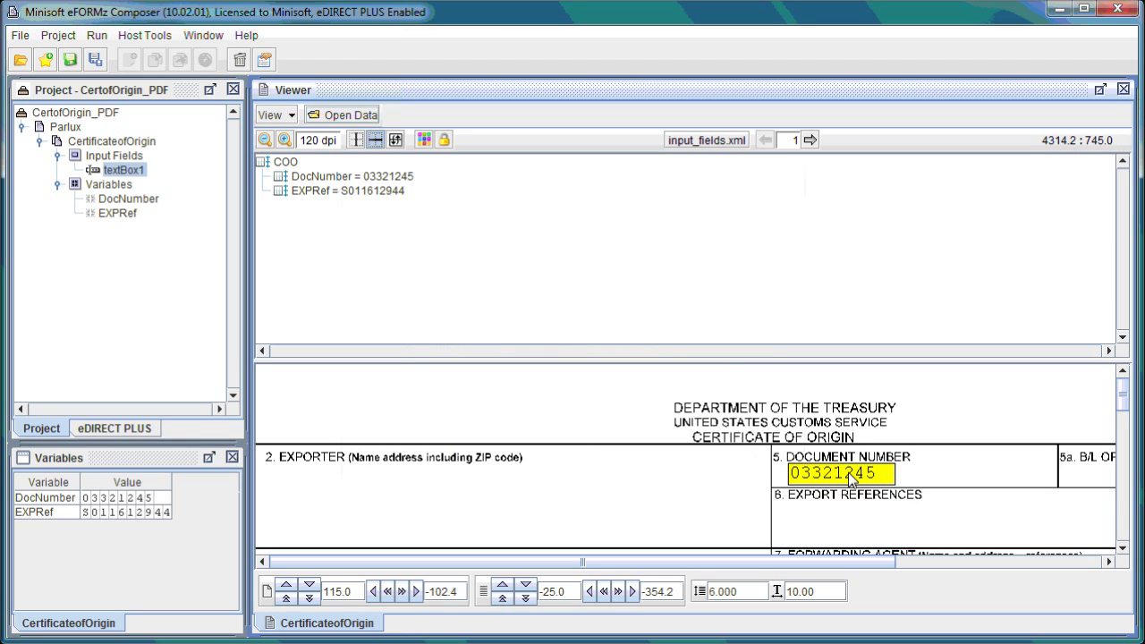
Change the Document Number text box's font to Arial with a smaller height.
right_click(817, 474)
mouse_move(857, 598)
click(921, 587)
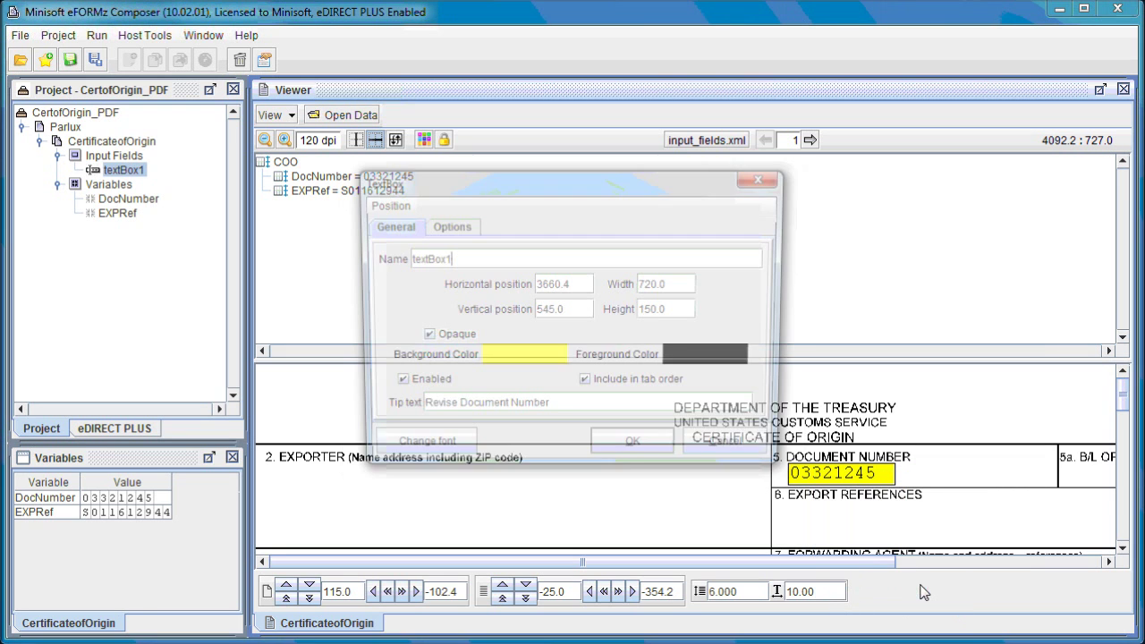
drag(623, 189, 551, 182)
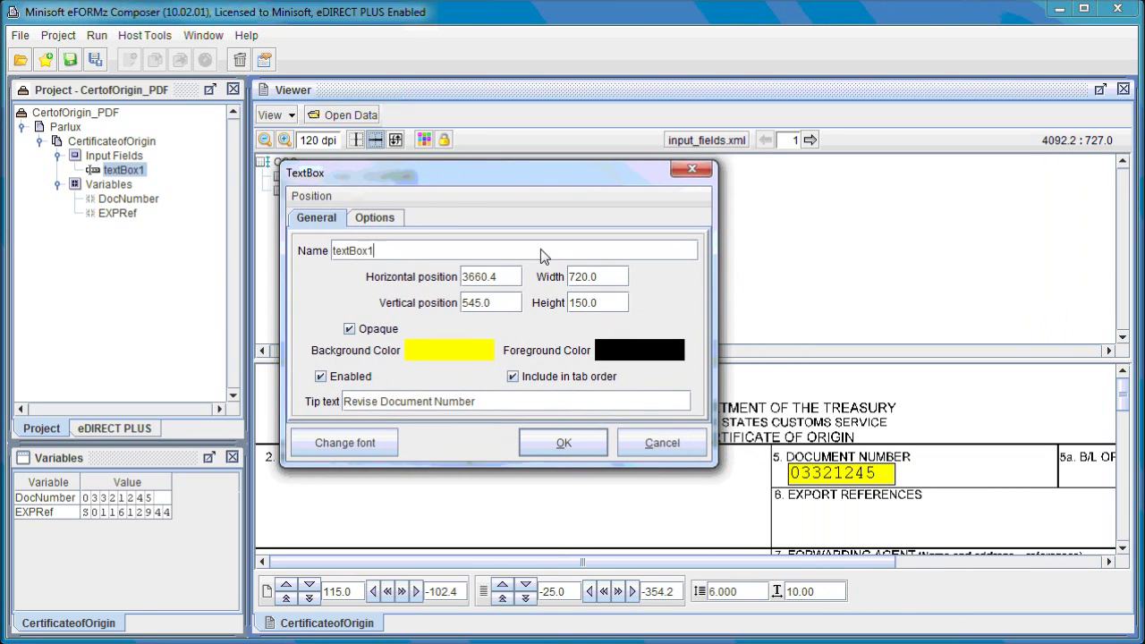
click(391, 444)
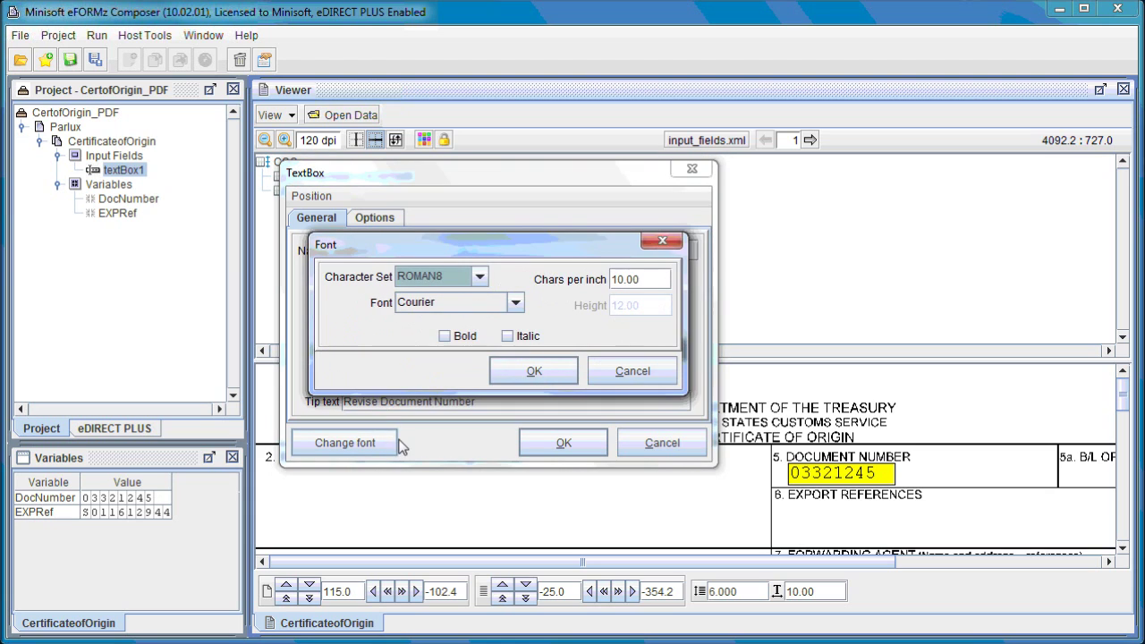
click(514, 304)
scroll(506, 360, down, 3)
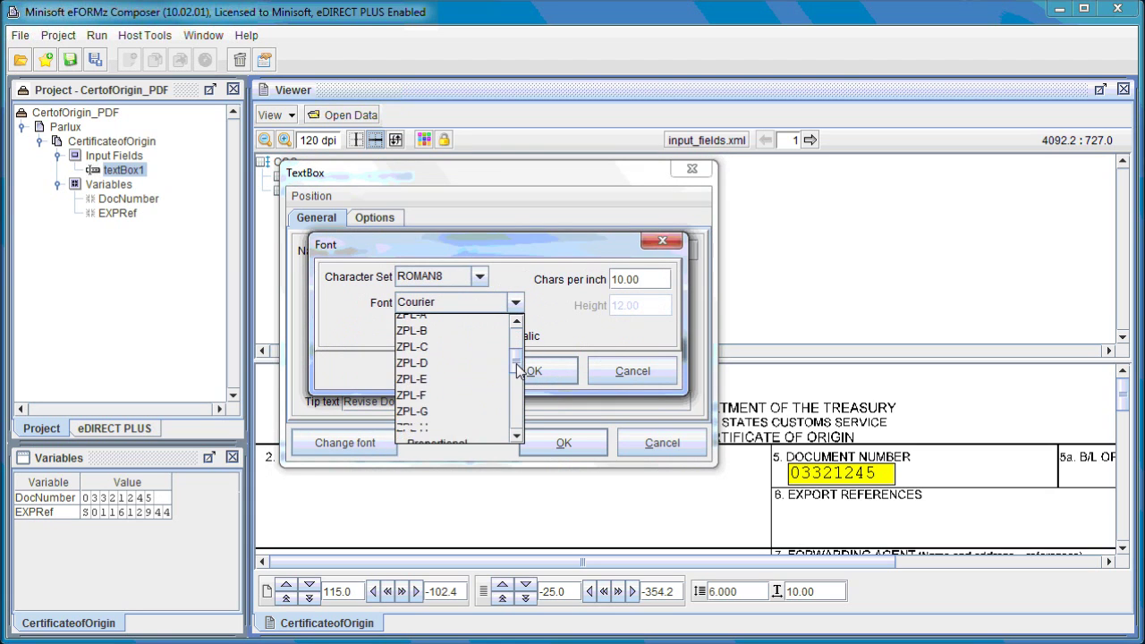
click(434, 416)
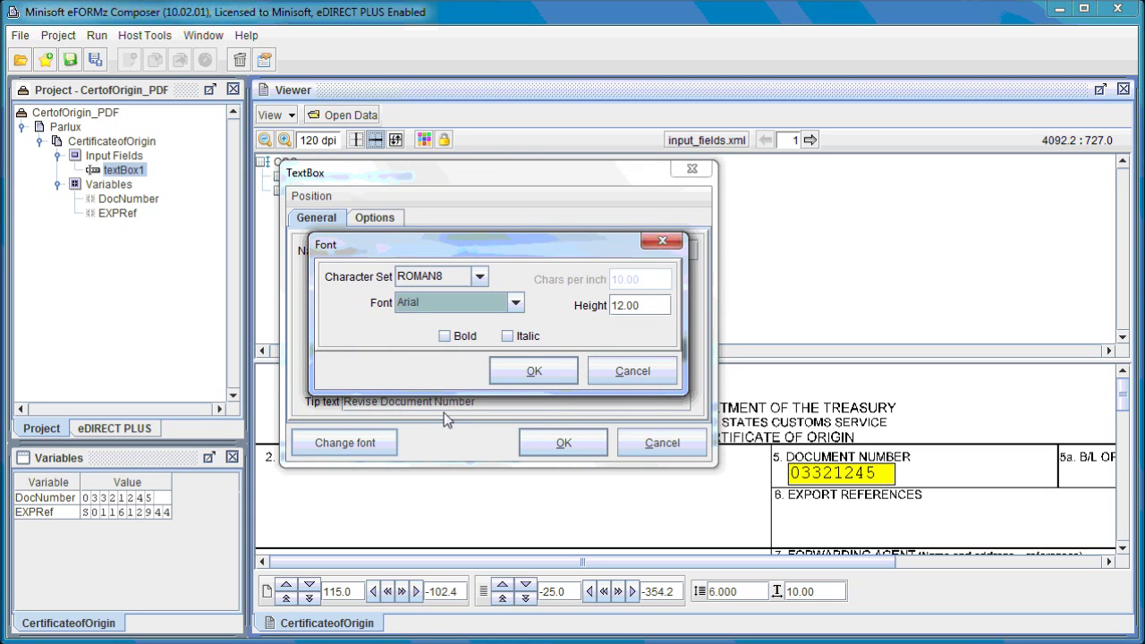
click(618, 307)
drag(619, 311, 612, 304)
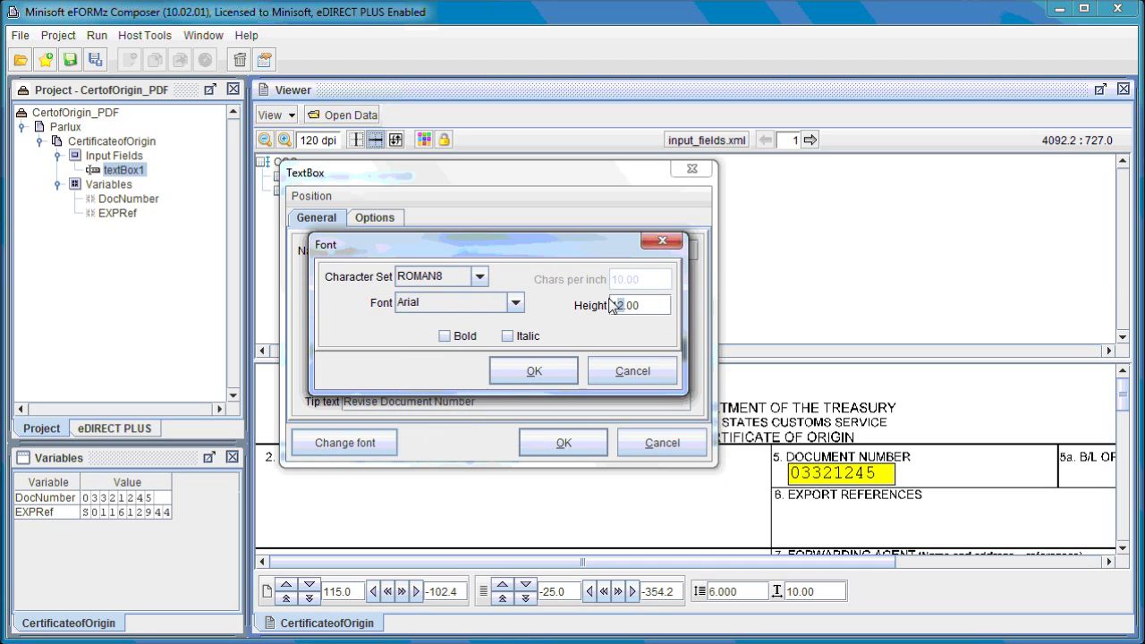
key(BackSpace)
text(1)
click(526, 369)
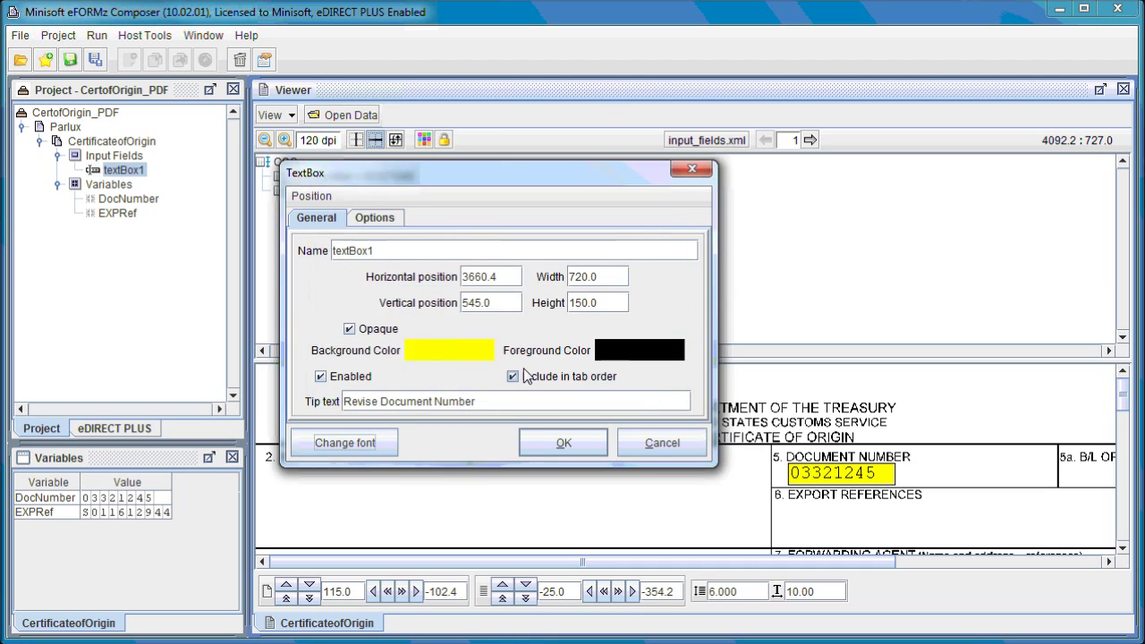
Resize the Document Number text box to height 100.0 and width 520.0, and nudge it slightly down within its cell.
click(582, 309)
text(0)
key(BackSpace)
key(BackSpace)
text(0)
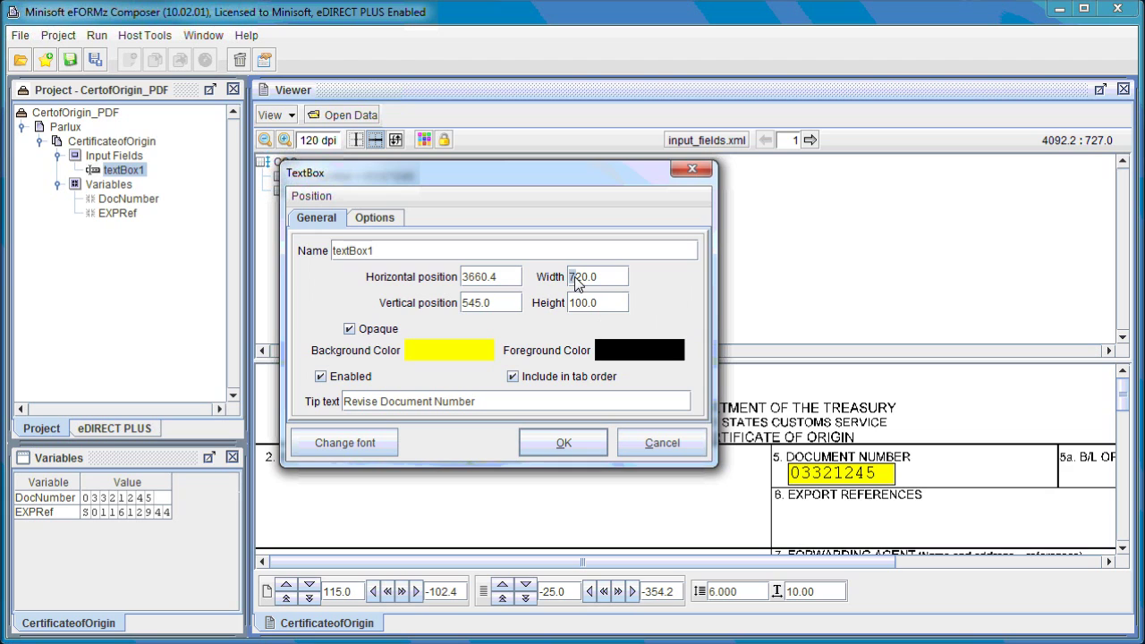
text(5)
click(562, 443)
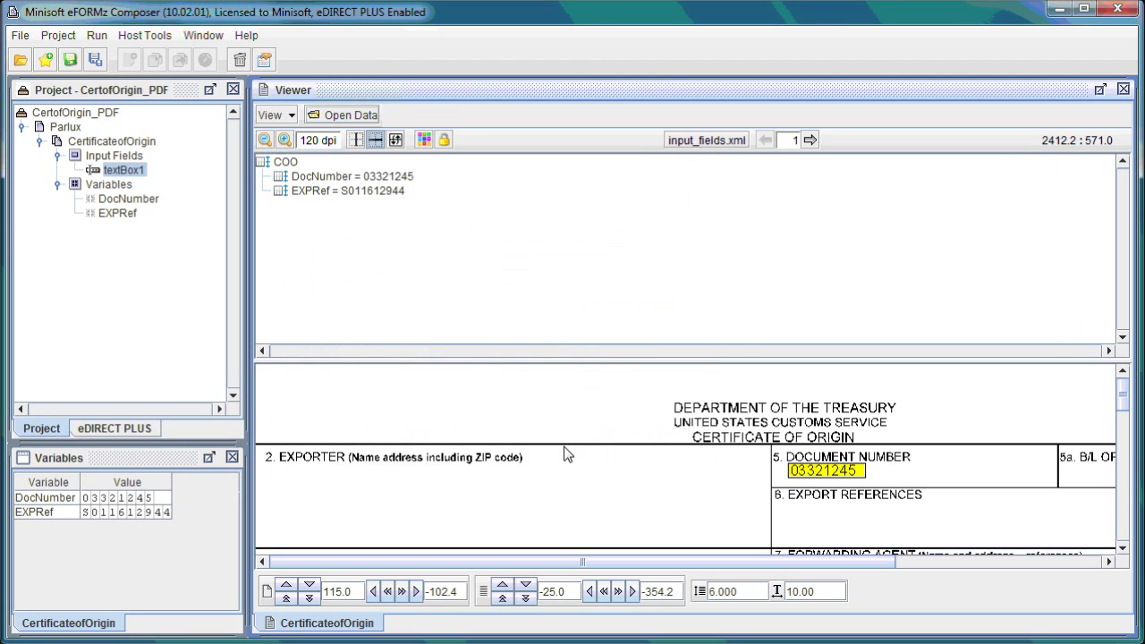
drag(833, 477, 834, 480)
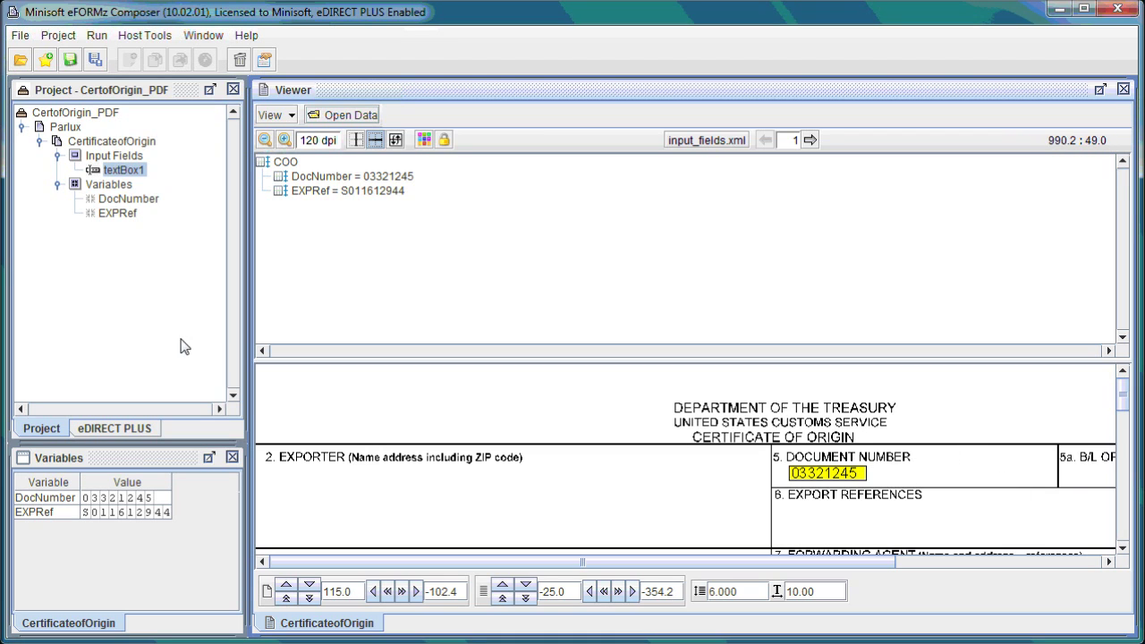
Add a text box input field under Export References with a yellow background and tip text "Revise Export Reference".
right_click(798, 514)
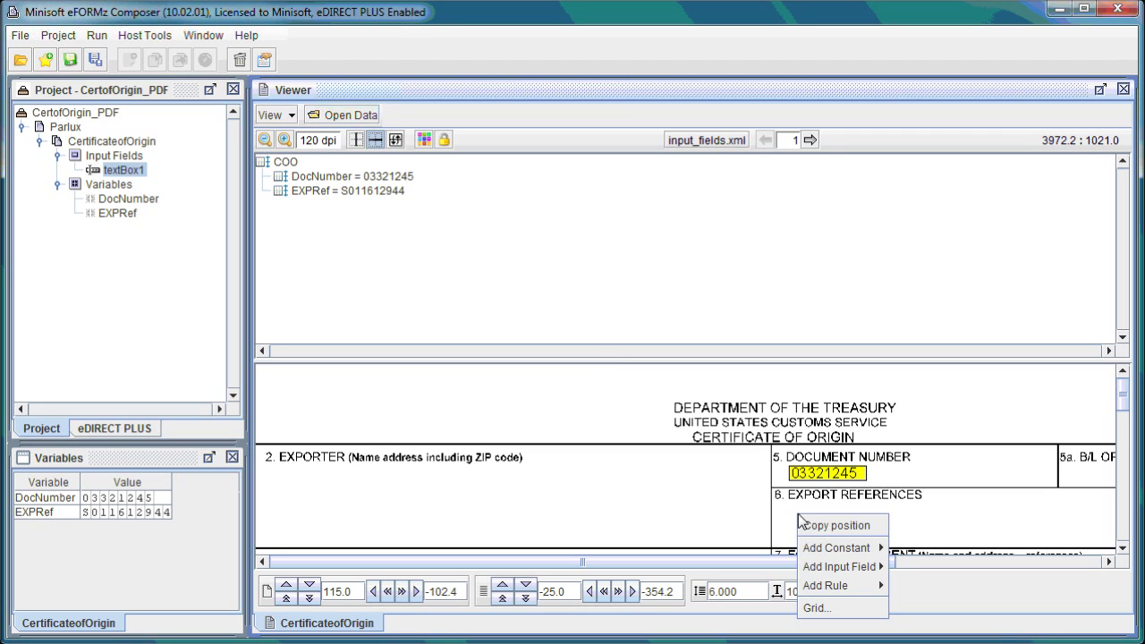
mouse_move(810, 567)
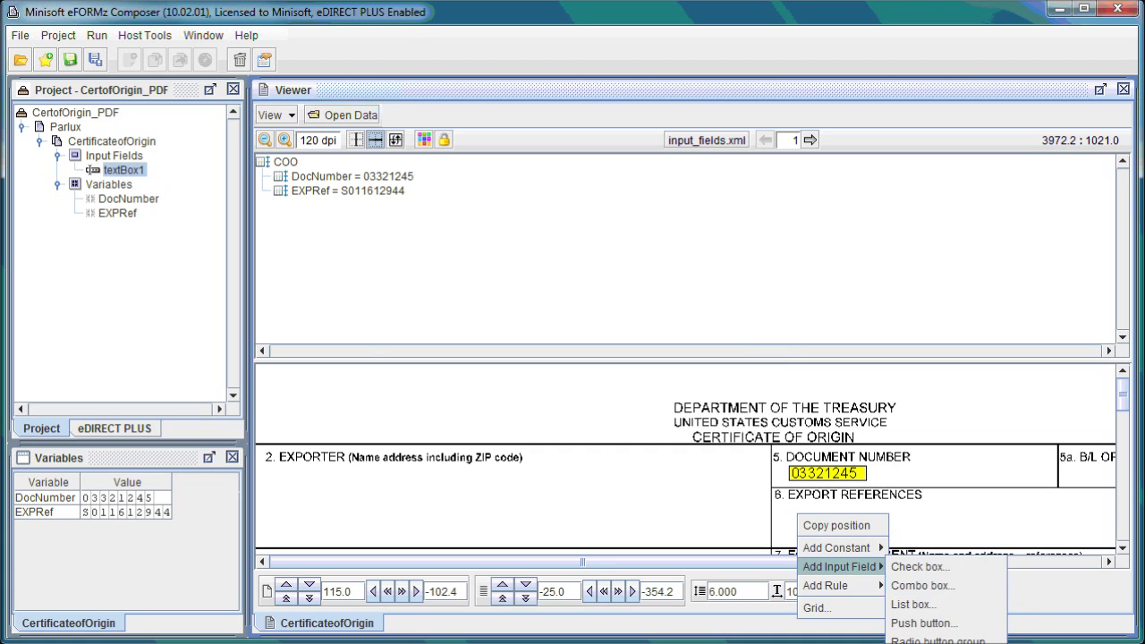
click(949, 640)
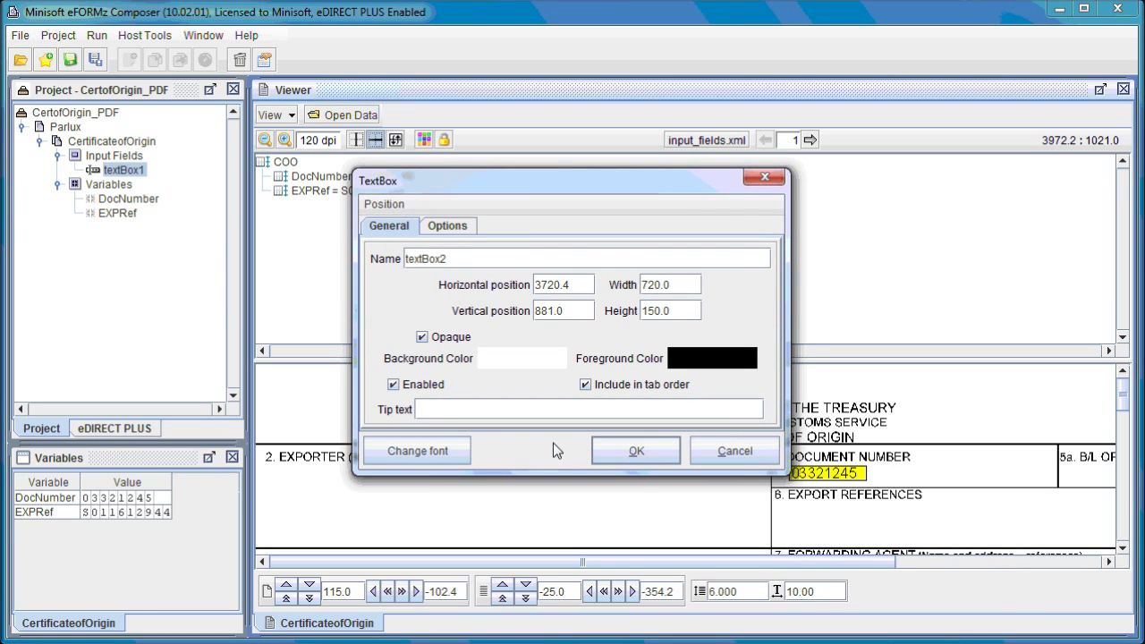
click(534, 359)
click(599, 288)
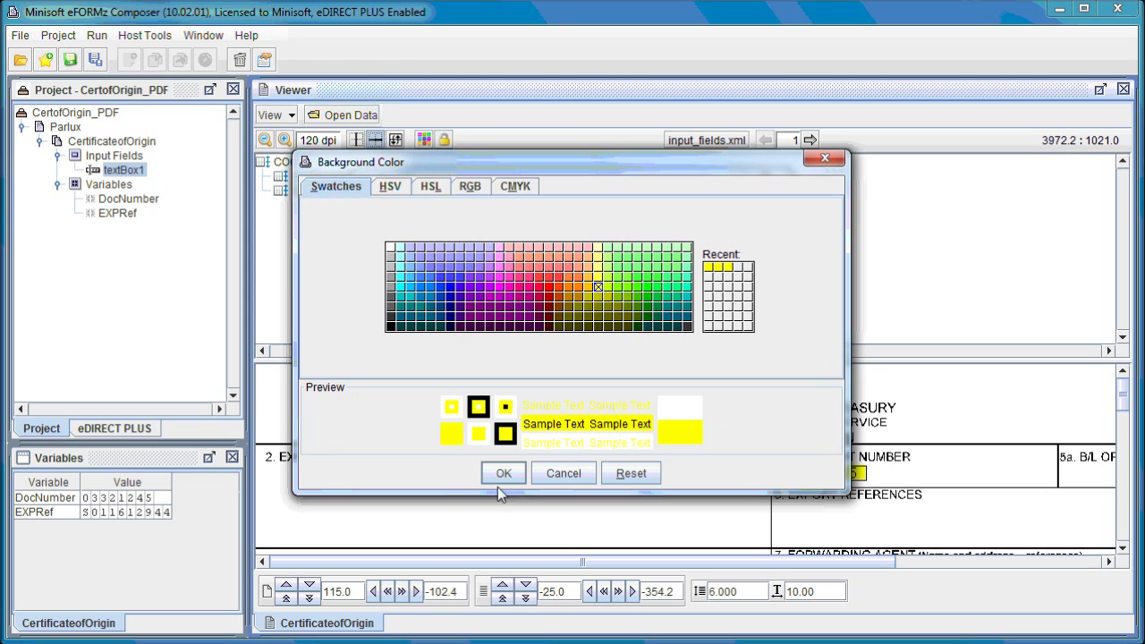
click(516, 473)
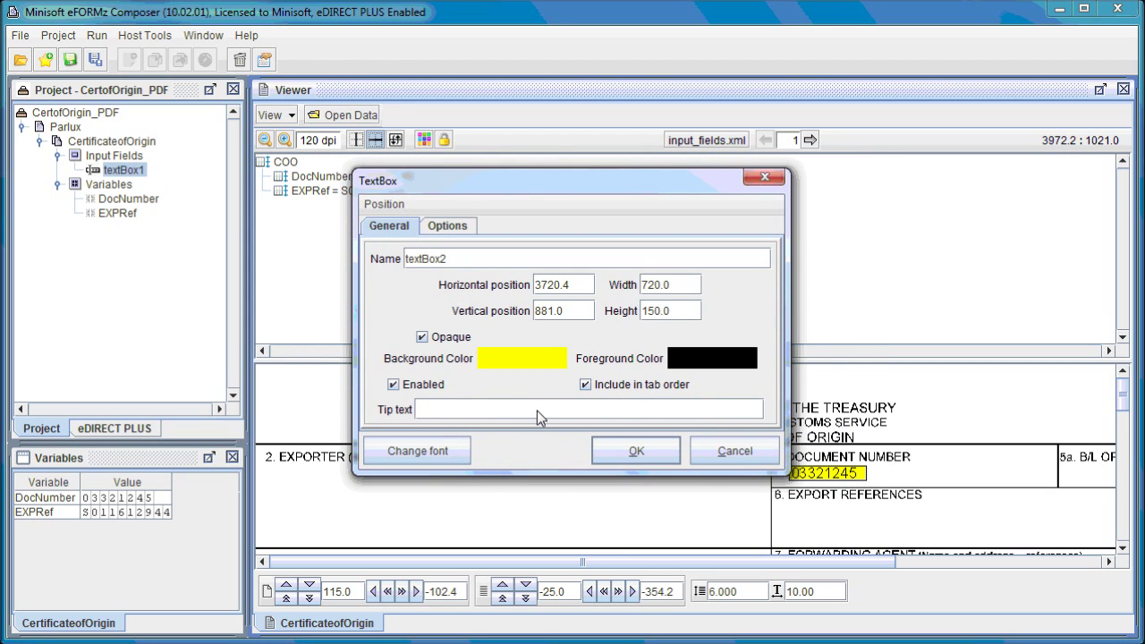
text(Revise Exo)
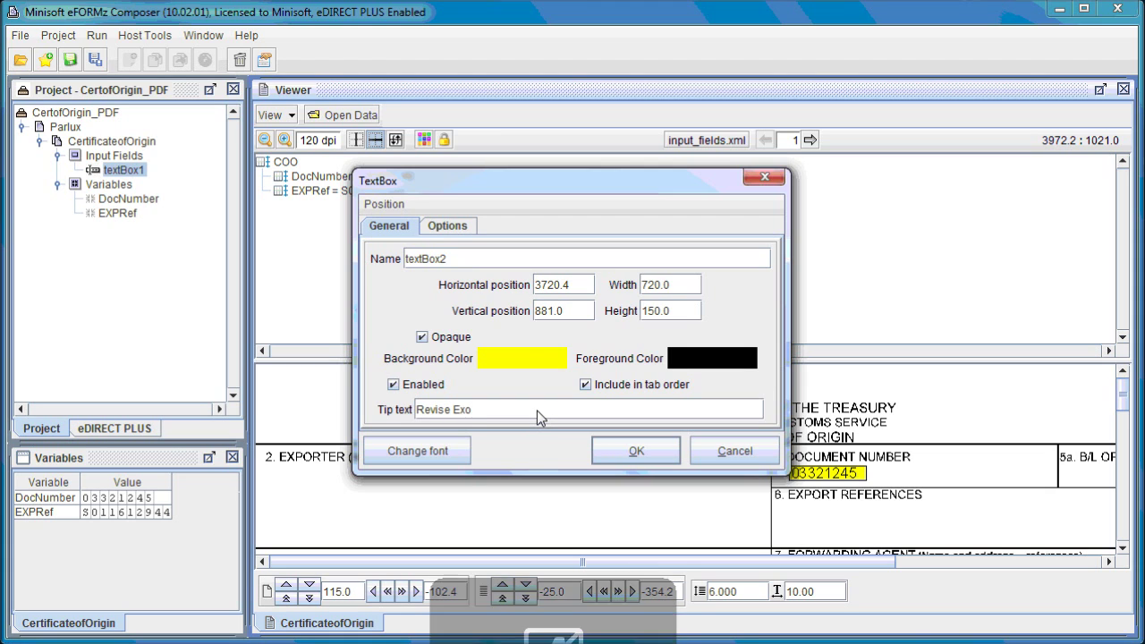
key(BackSpace)
text(port Reference)
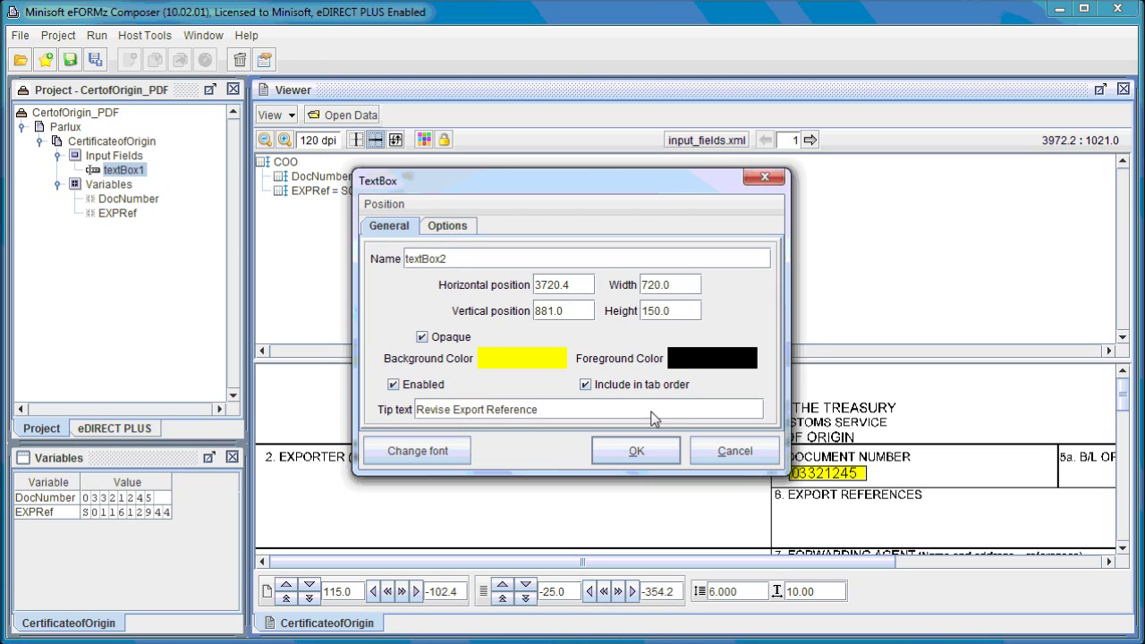
Set the Export References text box's height to 100.0 and width to 620.0.
click(648, 312)
key(Delete)
text(0)
drag(648, 285, 641, 285)
drag(593, 174, 579, 235)
text(6)
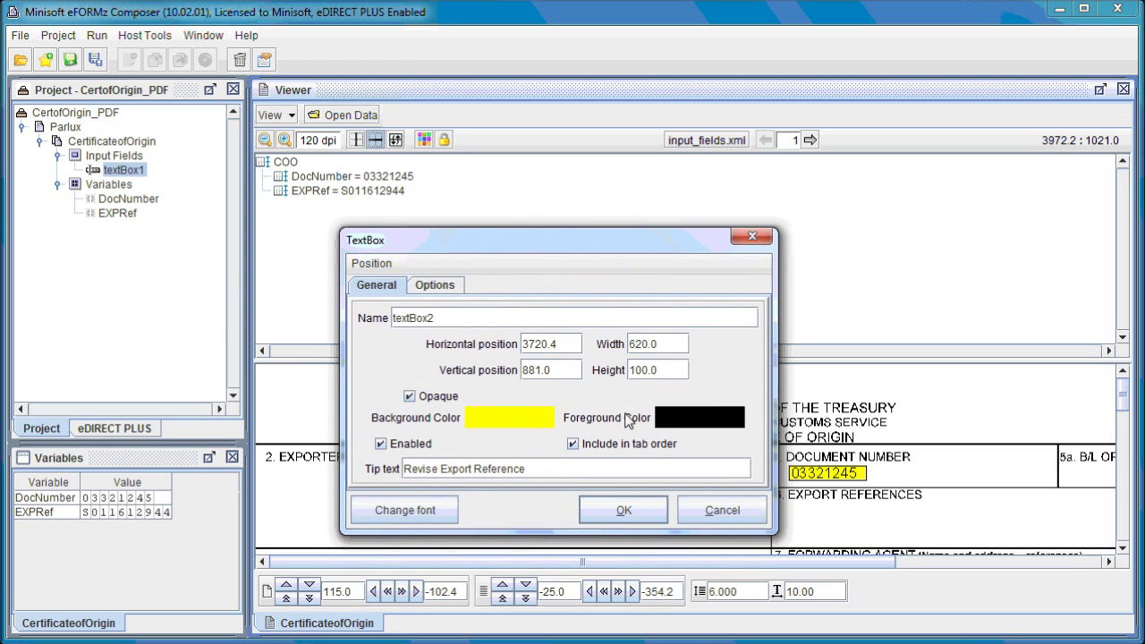
Link the Export References text box's value to the EXPRef variable and shift the box into place beneath its label.
click(434, 285)
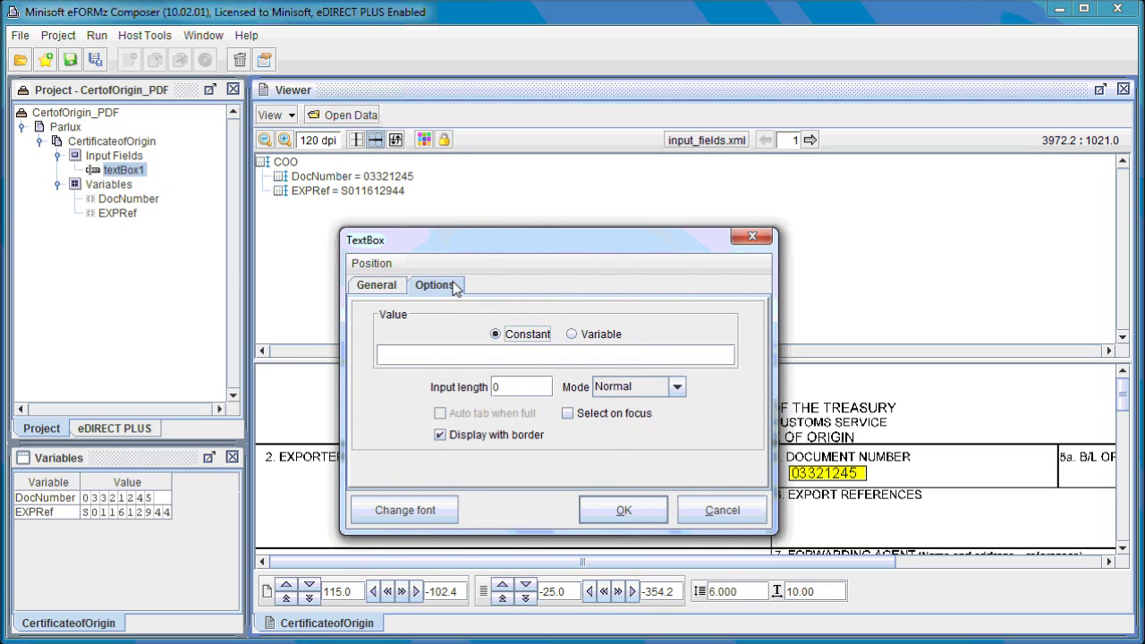
click(601, 337)
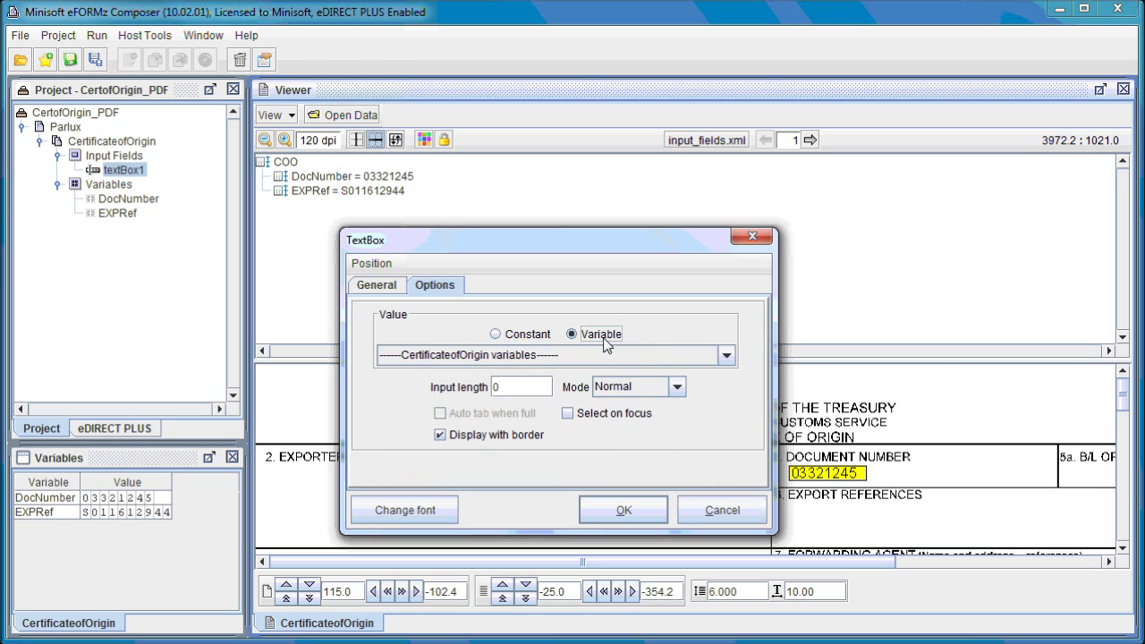
click(607, 362)
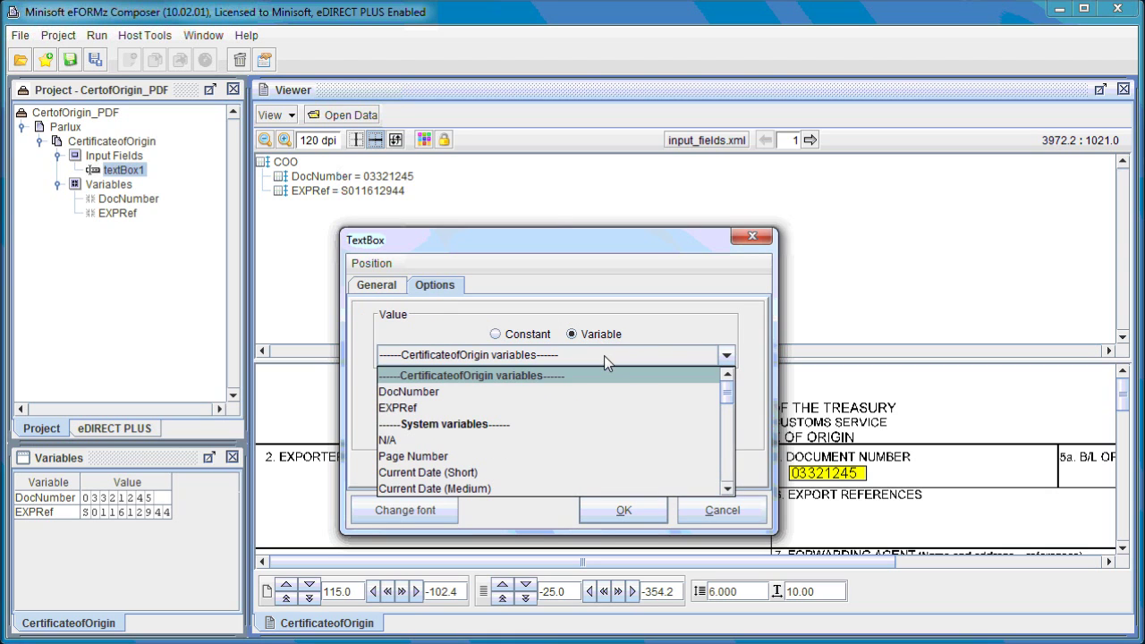
click(516, 406)
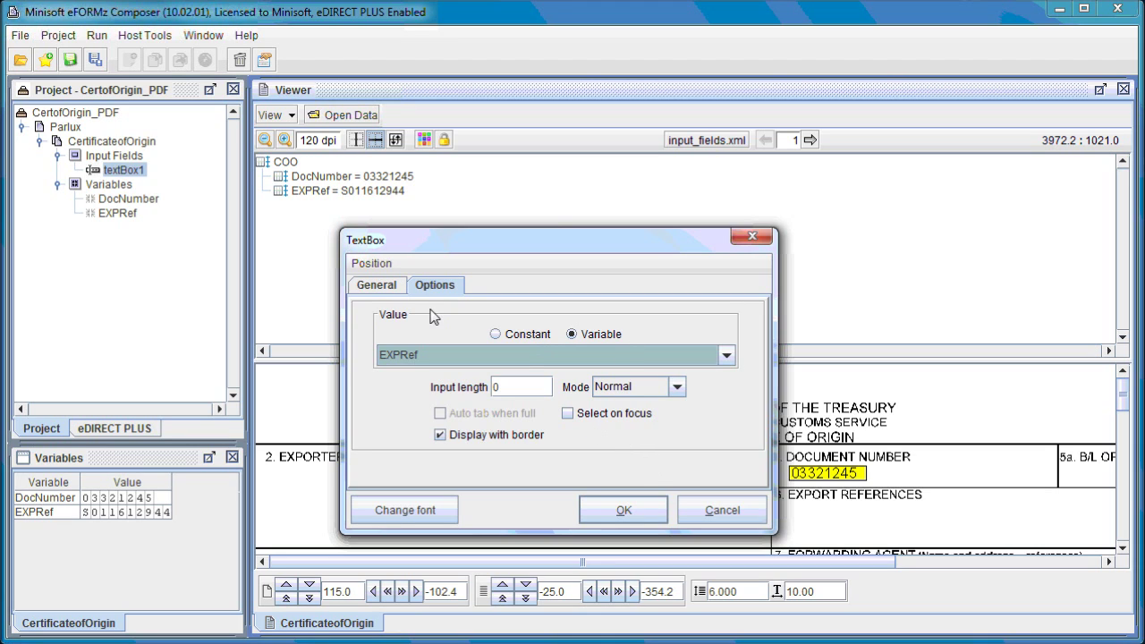
click(660, 511)
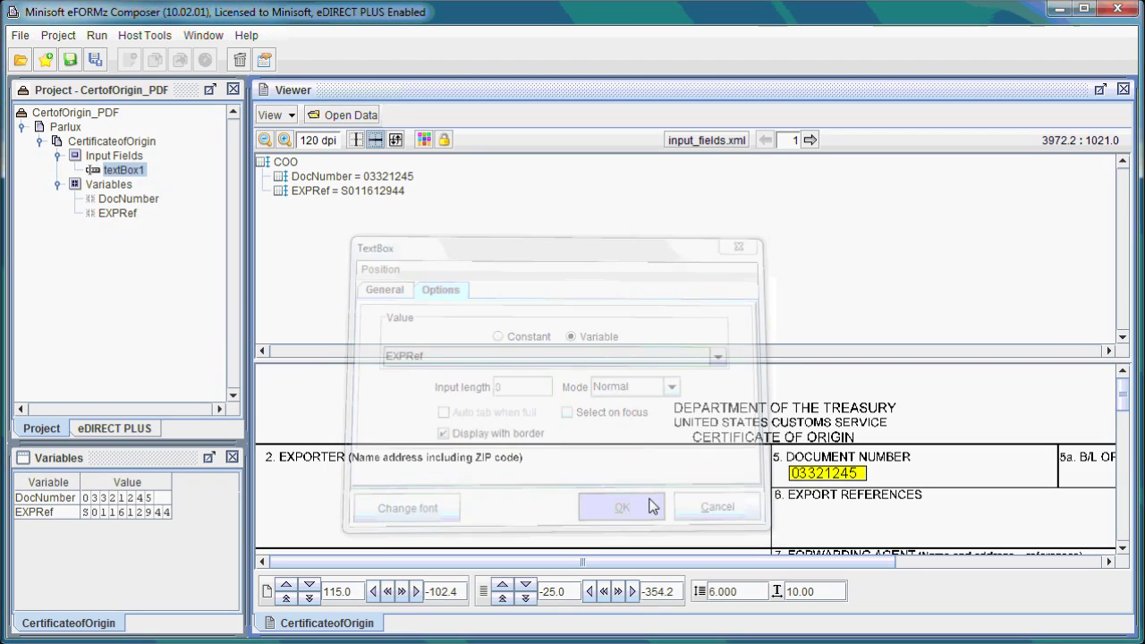
drag(809, 519, 808, 515)
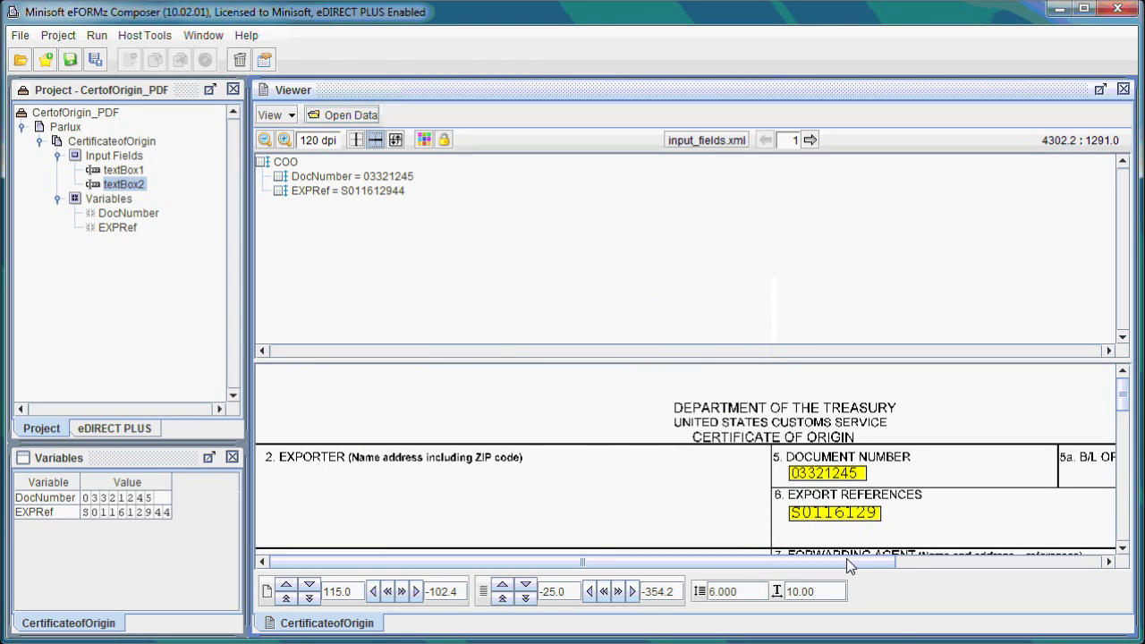
Change the Export References text box's font to Arial with a height of 10.00.
right_click(817, 520)
mouse_move(888, 635)
click(927, 632)
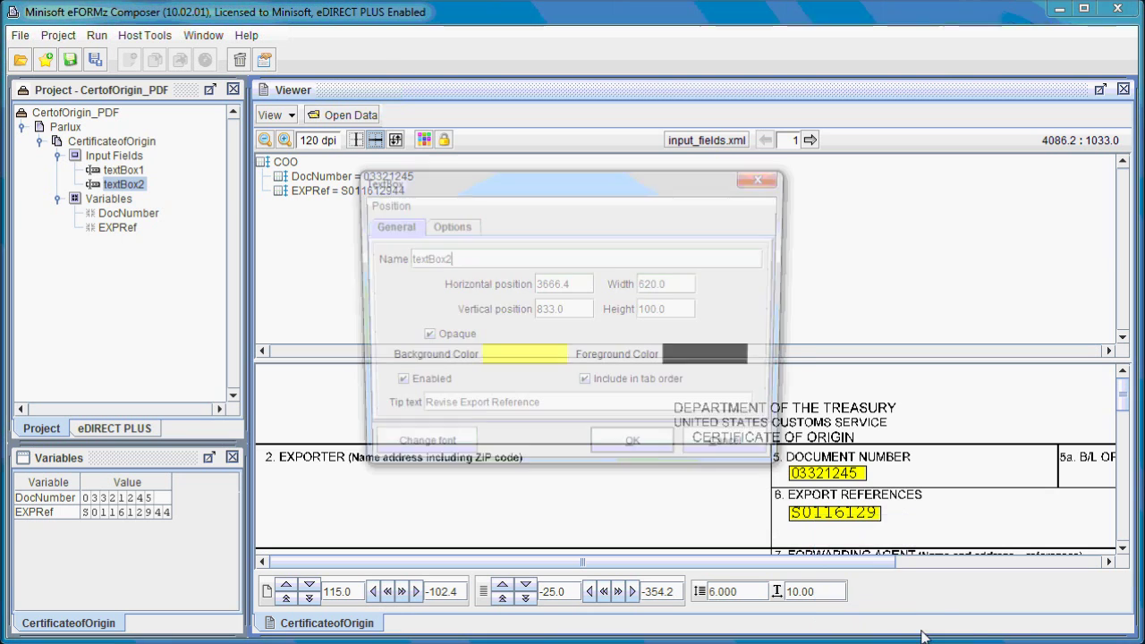
click(443, 454)
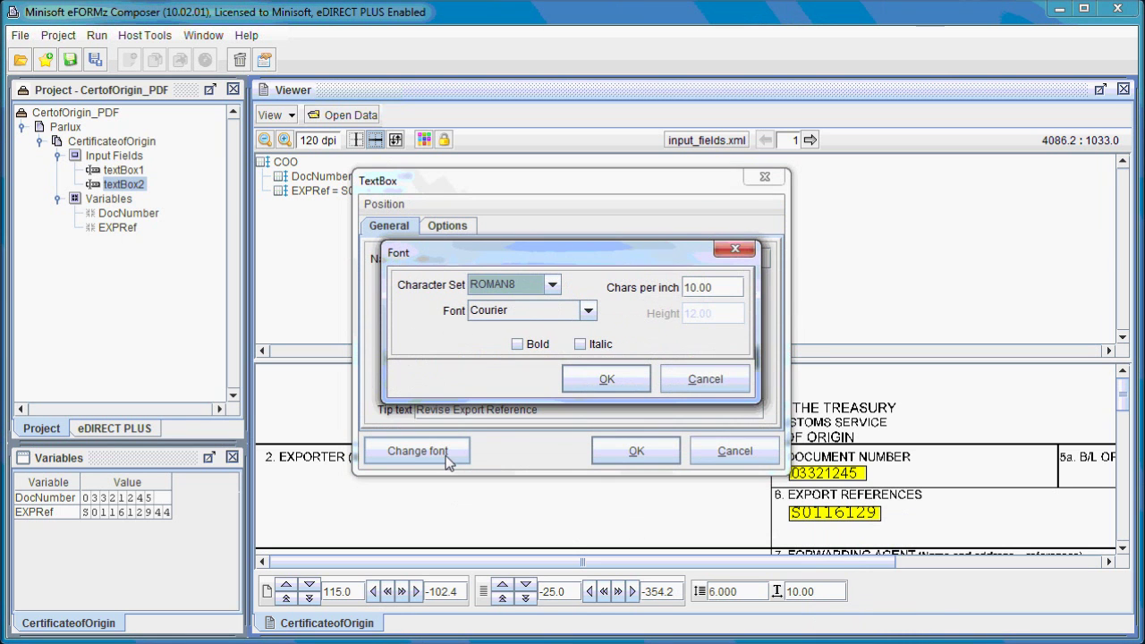
click(548, 313)
scroll(558, 363, down, 4)
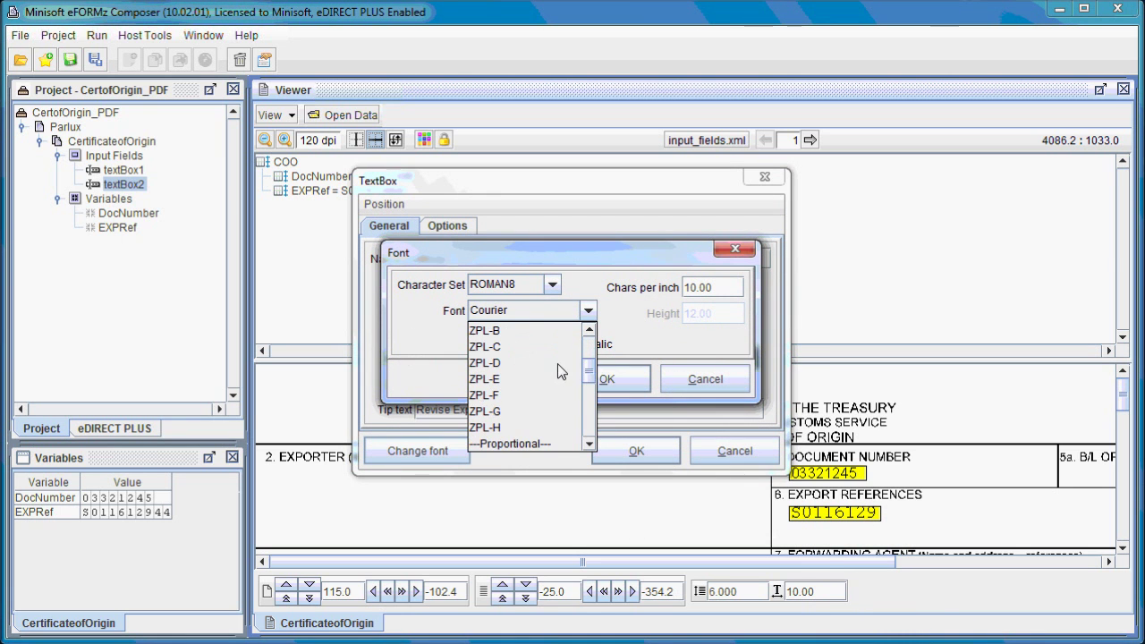
click(500, 424)
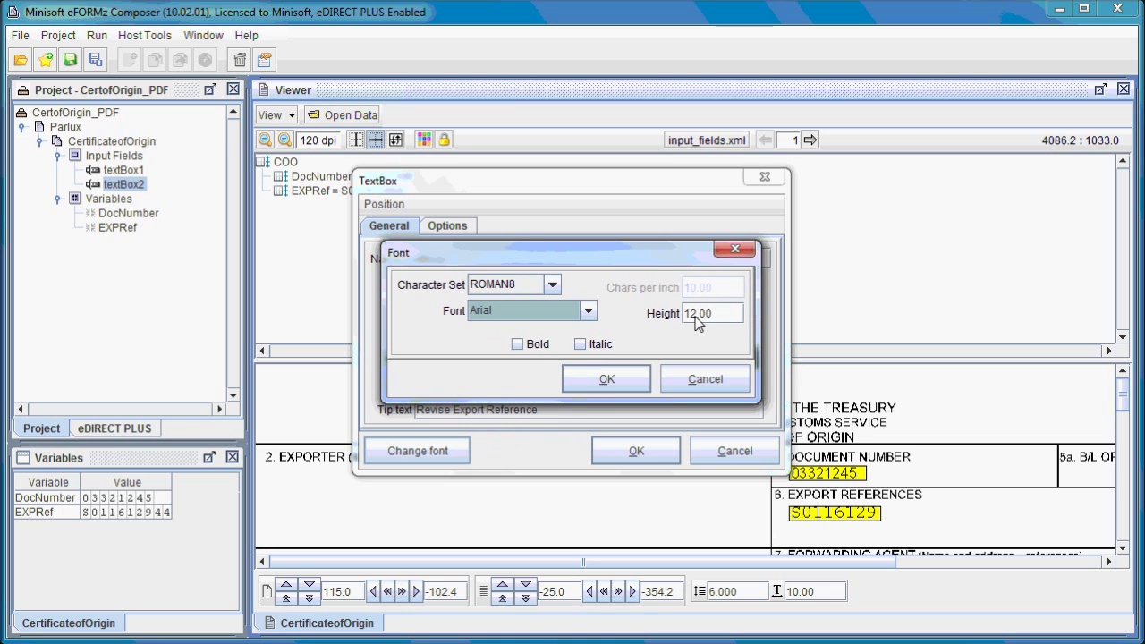
click(698, 314)
key(BackSpace)
text(0)
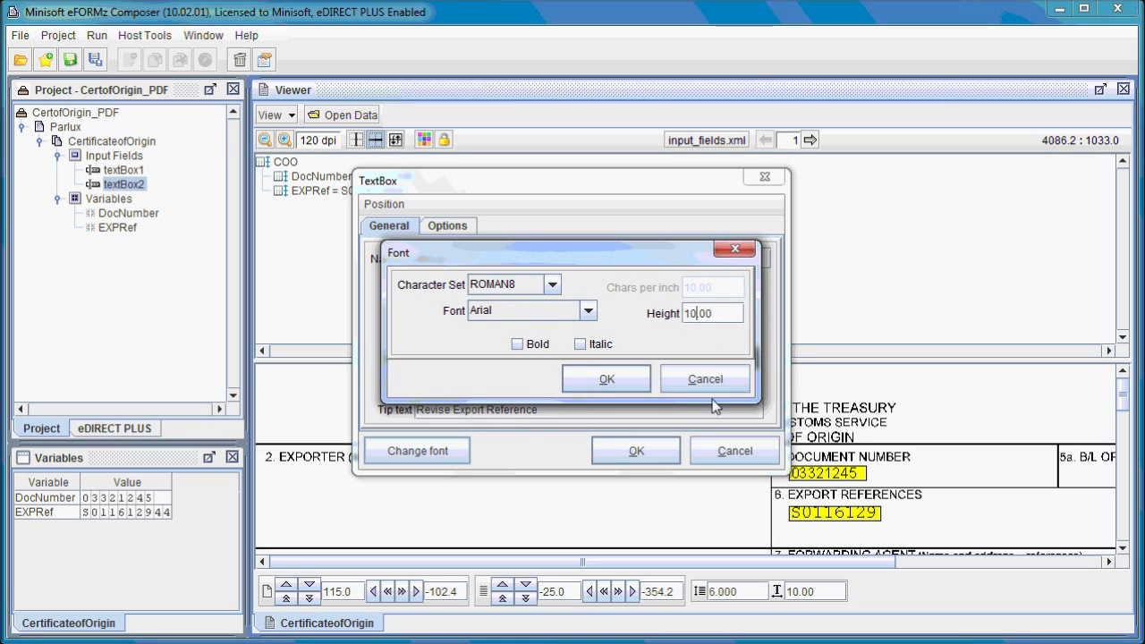
click(617, 380)
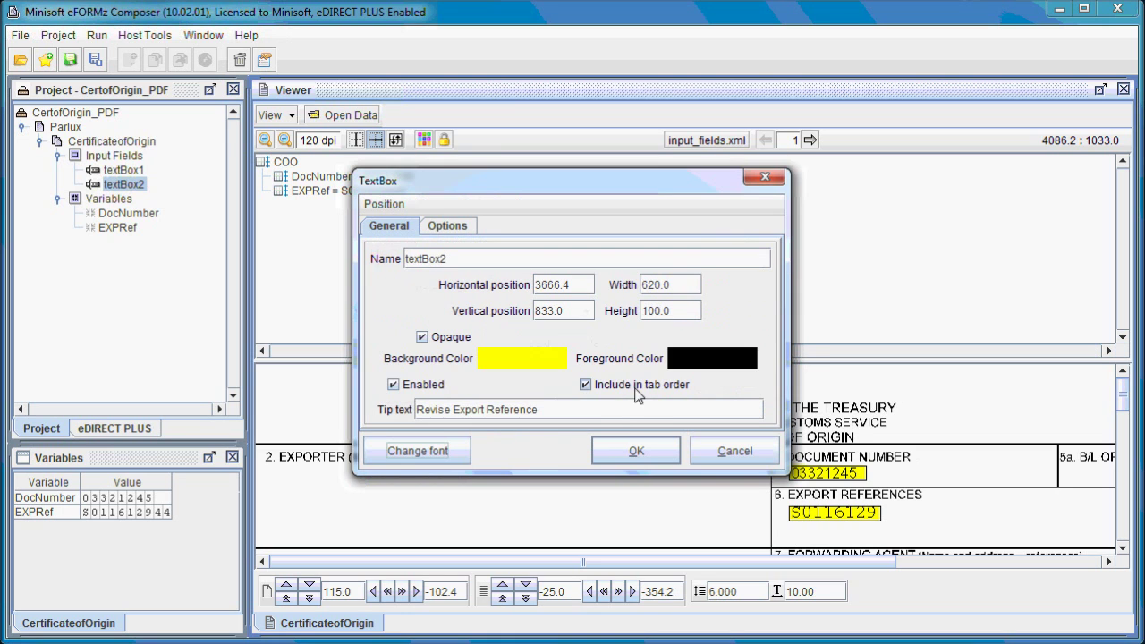
click(636, 454)
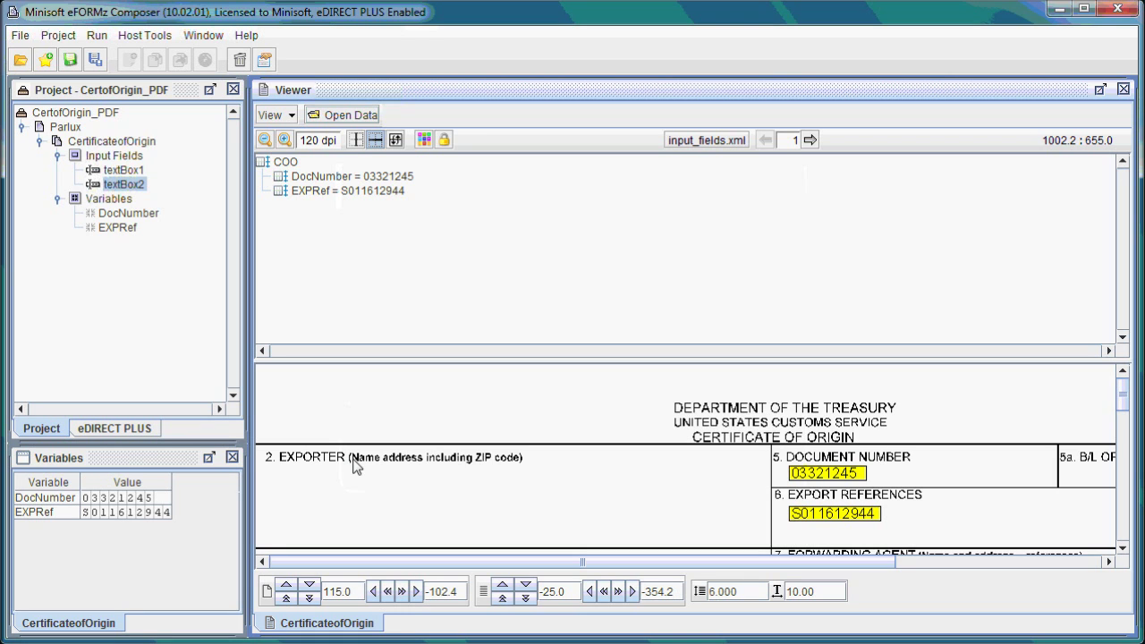
Output the Certificate of Origin form as a PDF file named Sample in the InputFields folder.
click(99, 38)
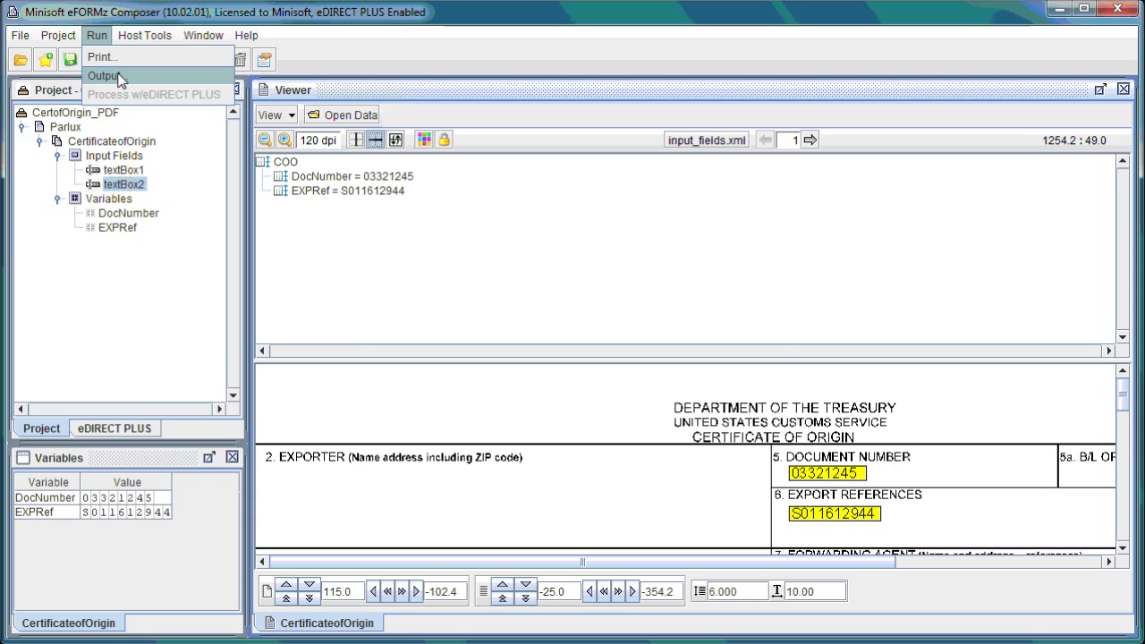
click(106, 75)
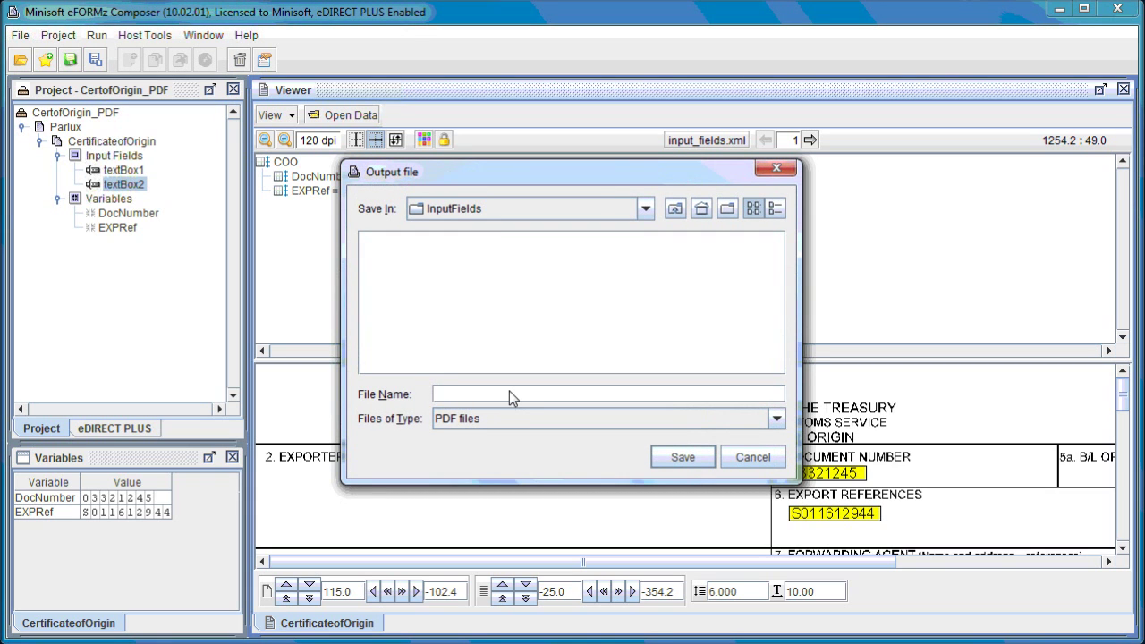
text(Sample)
click(689, 462)
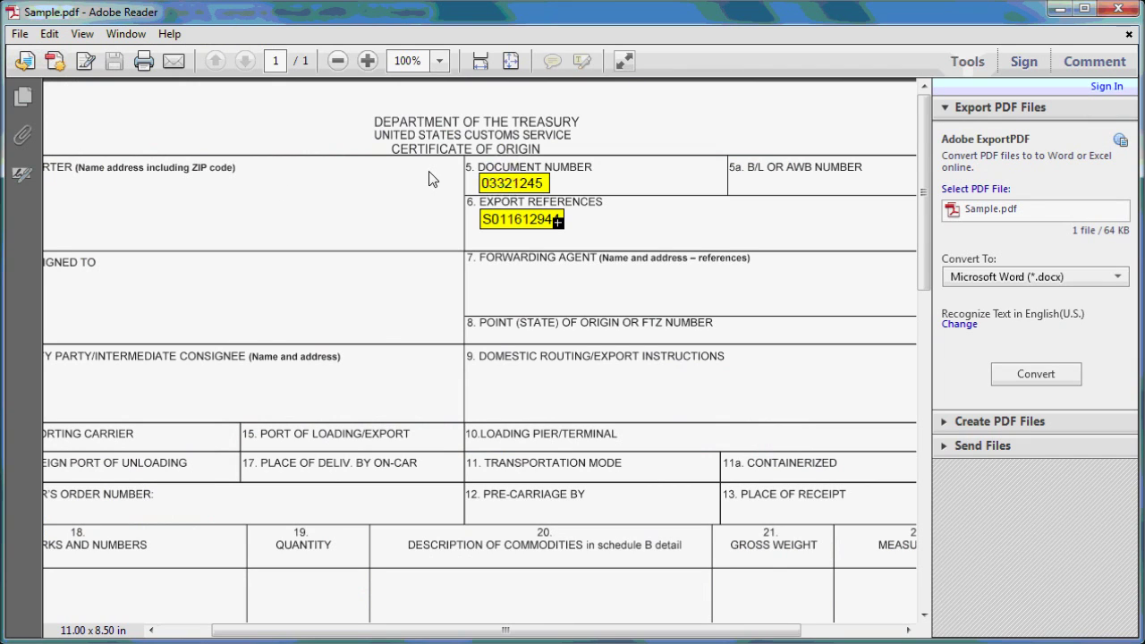
Replace the value in the output PDF's Document Number field with 123456789 and leave the Export References field as is.
right_click(544, 190)
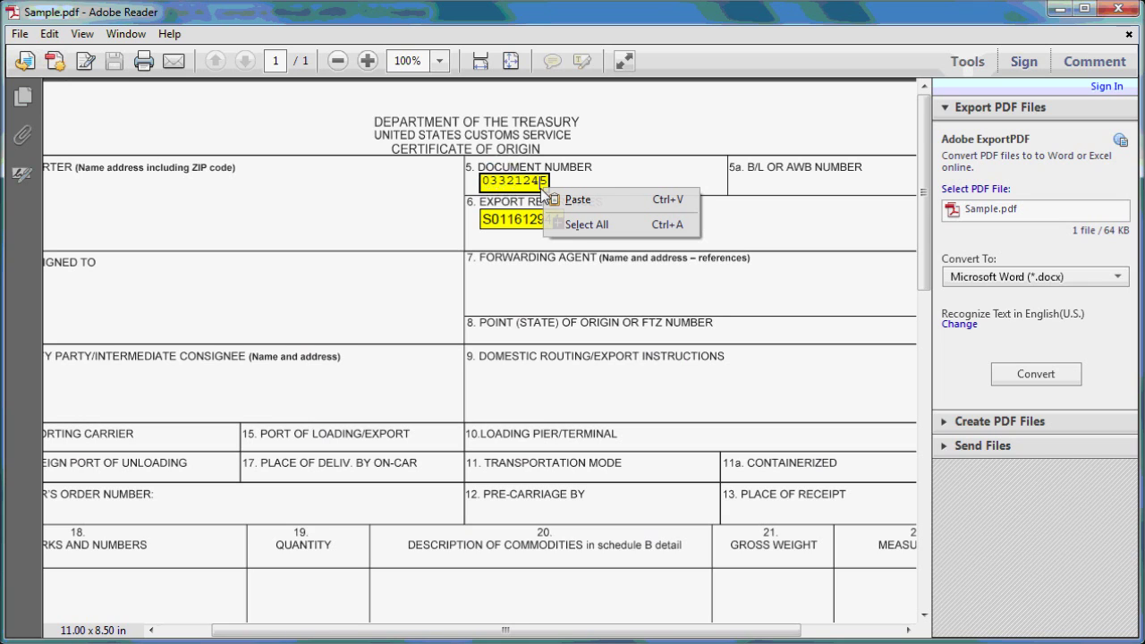
click(543, 185)
right_click(544, 186)
click(546, 183)
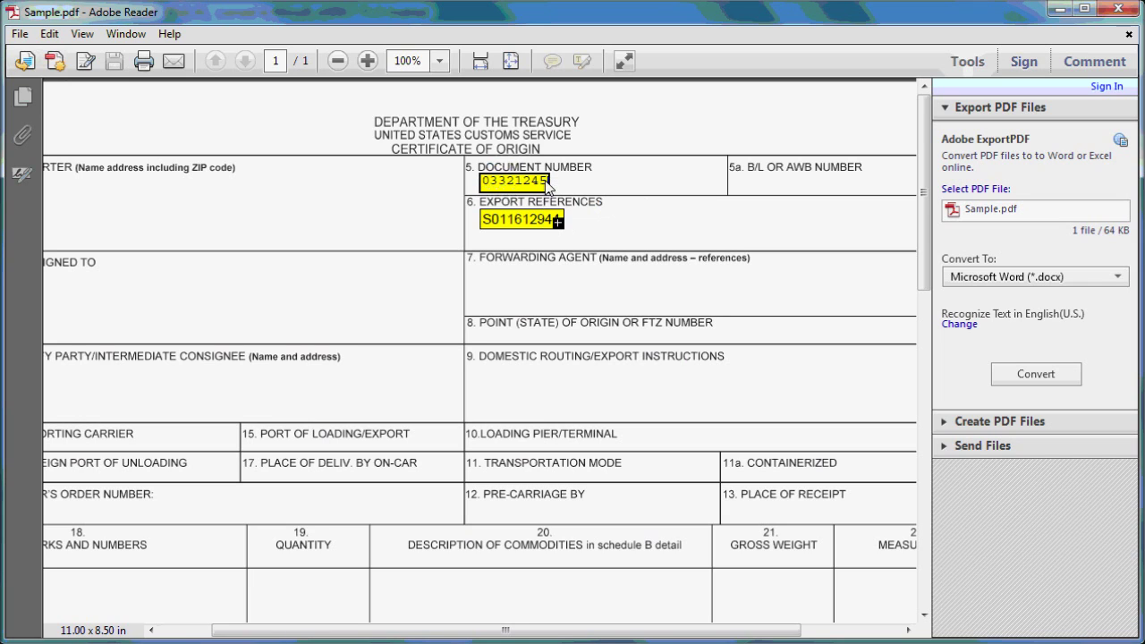
key(BackSpace)
key(BackSpace)
key(BackSpace)
key(BackSpace)
key(BackSpace)
key(BackSpace)
key(BackSpace)
key(BackSpace)
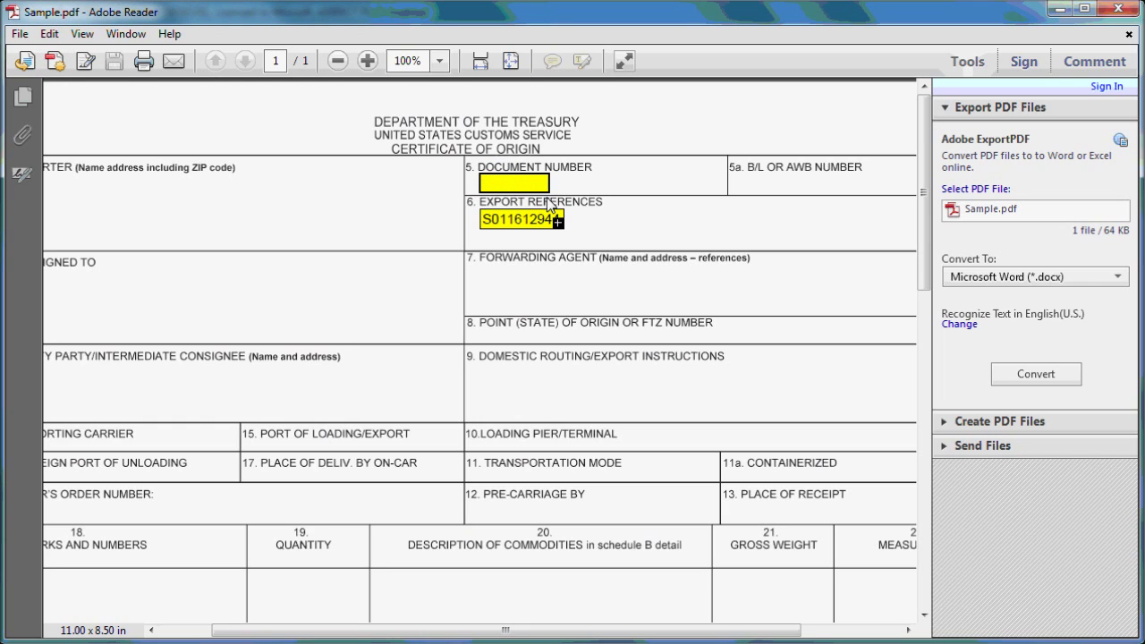
text(123456789)
key(Tab)
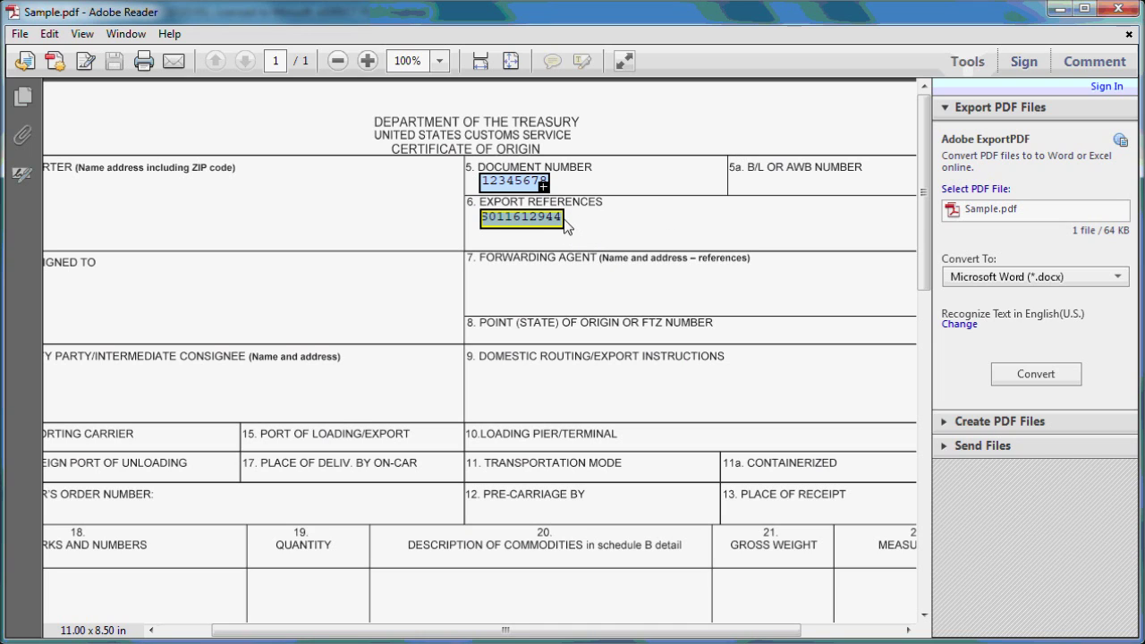
click(598, 170)
click(599, 167)
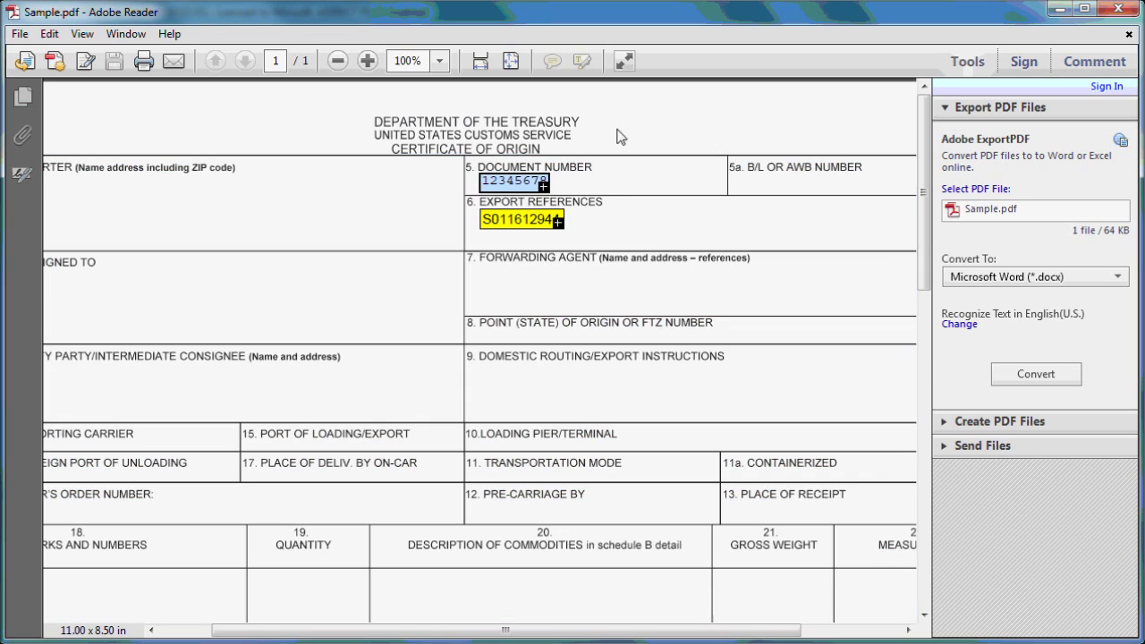